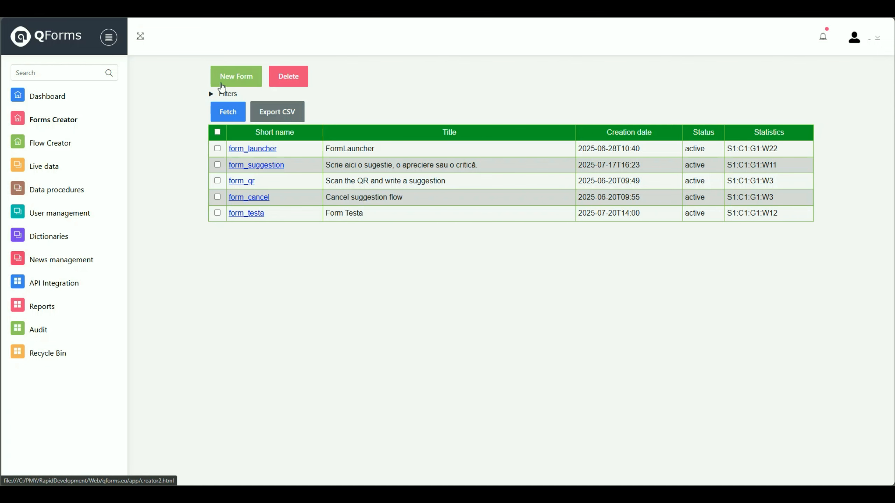
- Create a new form and give it the title "APAIS form"
click(230, 85)
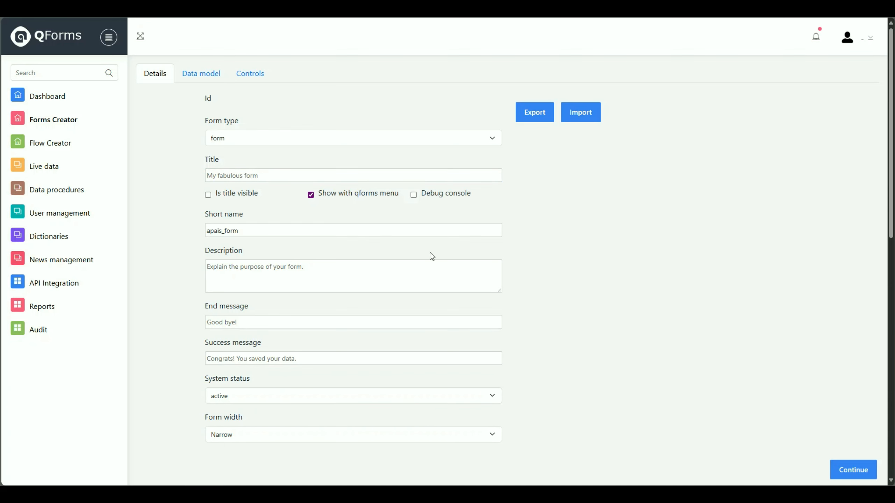
click(266, 175)
text(APAIS form)
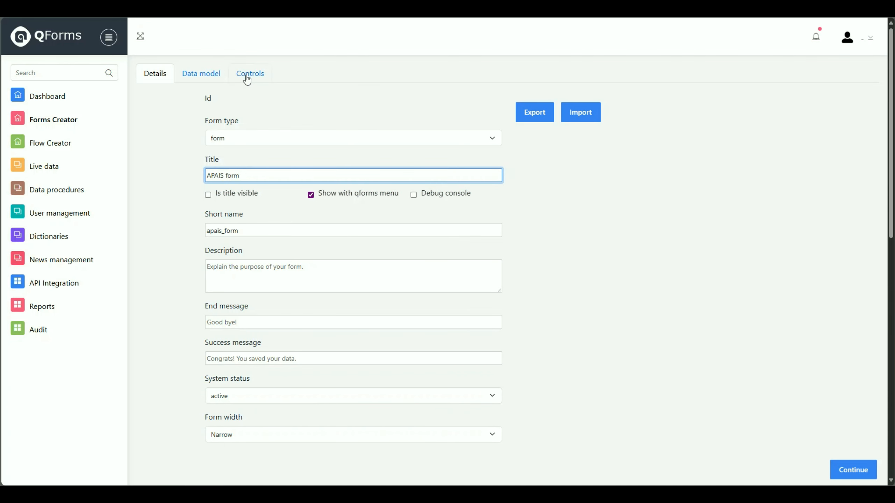
- Label the form's first chapter "APAIS" in the form's controls layout
click(247, 78)
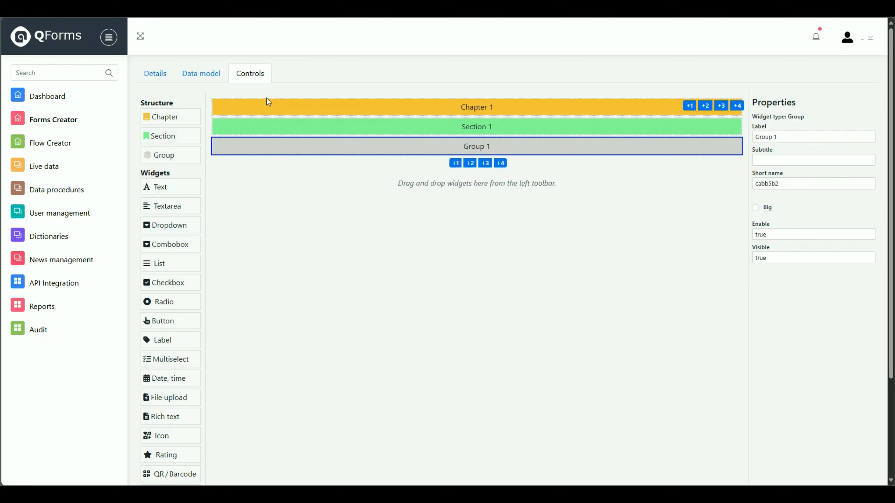
click(629, 112)
drag(785, 137, 770, 137)
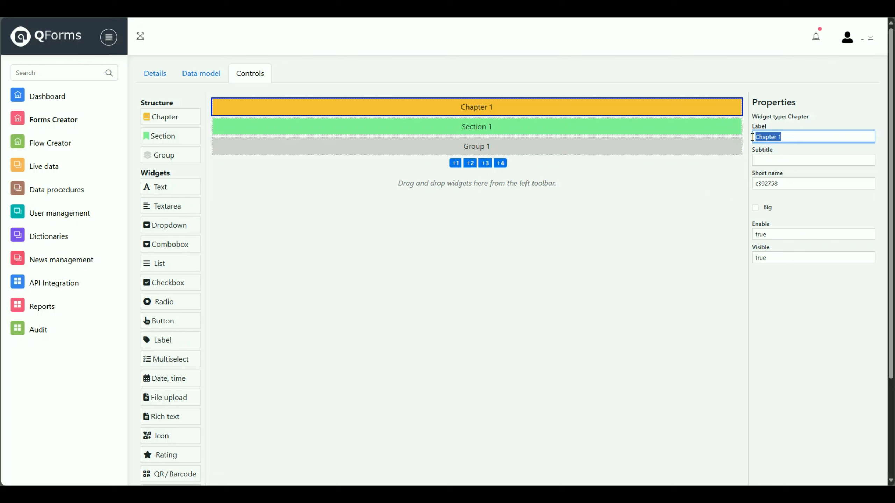
text(APIS)
key(BackSpace)
key(BackSpace)
text(AIS)
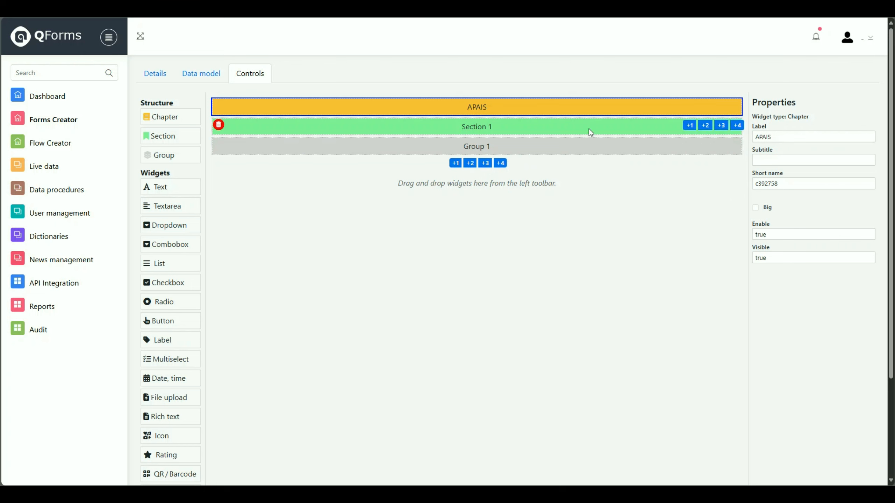
- Clear the labels of the section and the group under the APAIS chapter so both are blank
click(590, 128)
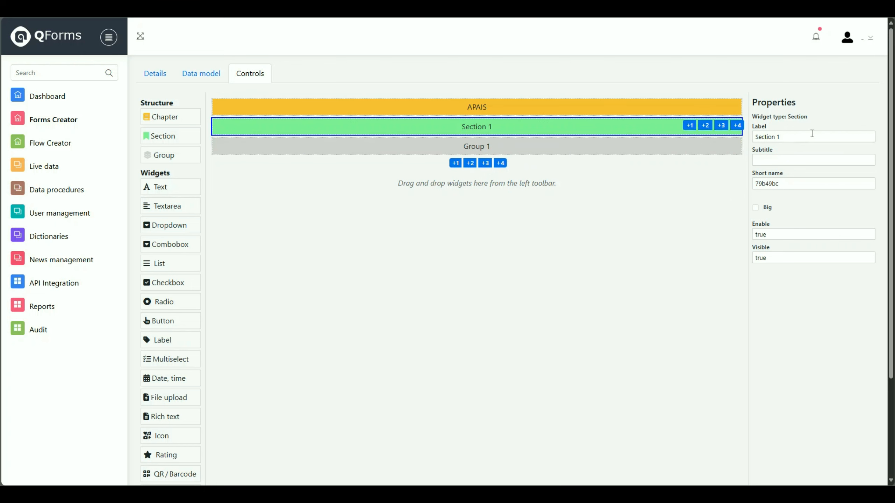
triple_click(812, 134)
key(BackSpace)
click(688, 142)
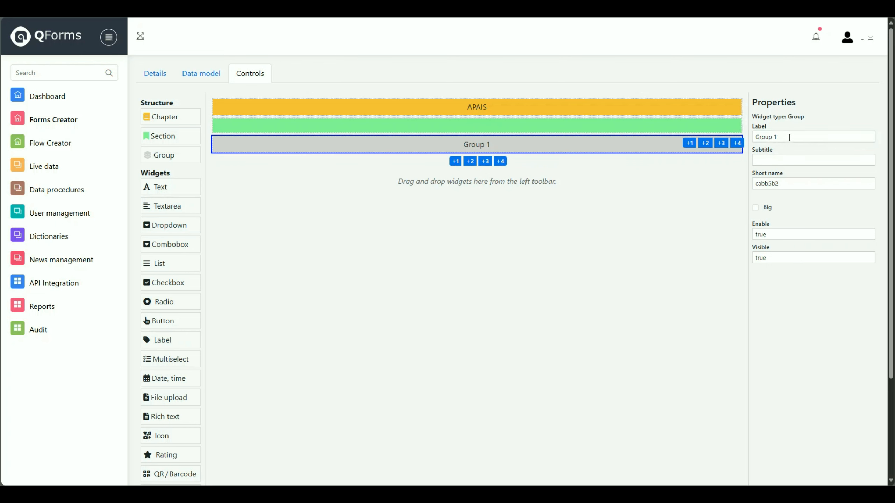
triple_click(787, 137)
key(BackSpace)
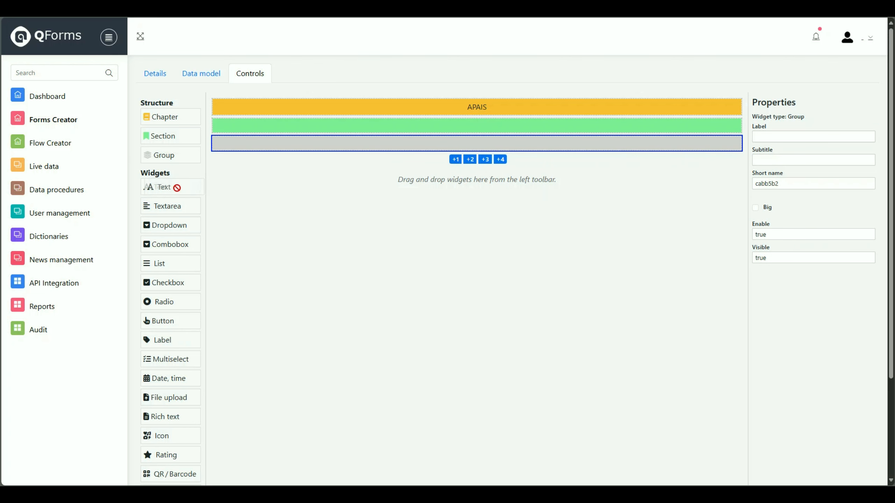
- Add two text widgets and a date widget below the group, in that order
drag(171, 187, 387, 234)
drag(186, 186, 377, 250)
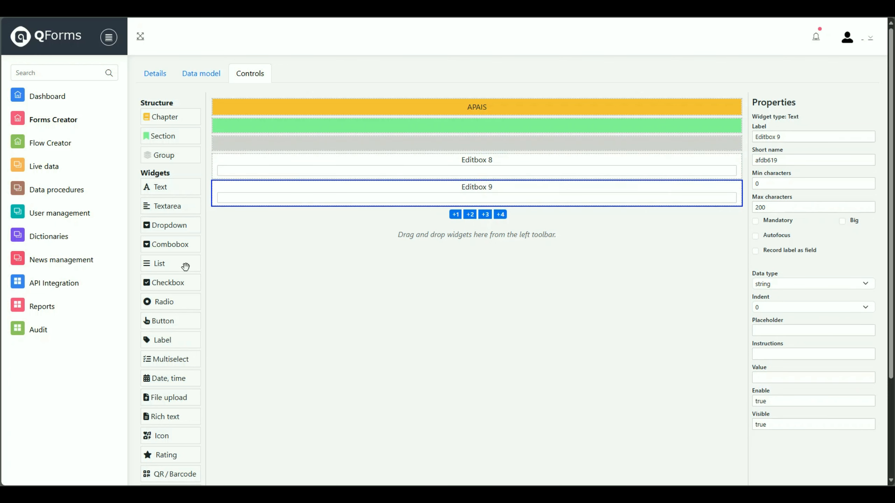
drag(179, 386, 466, 328)
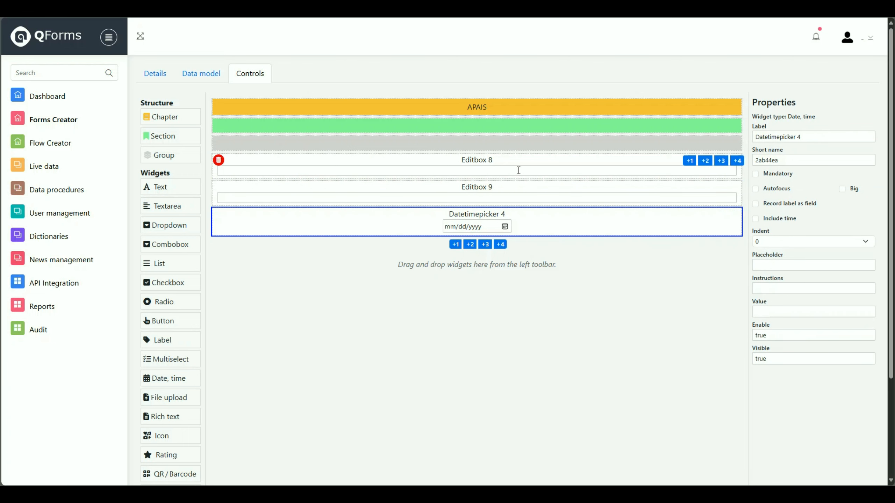
- Label the first text widget "Given Name"
click(563, 172)
drag(797, 135, 755, 137)
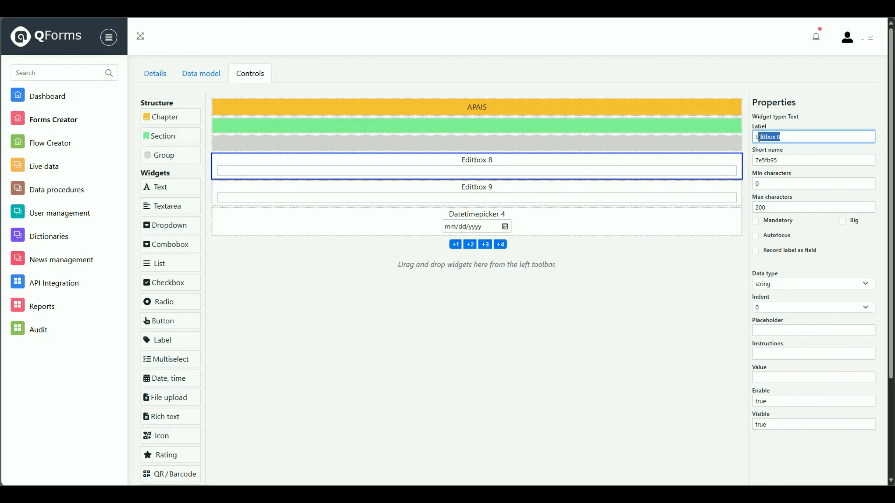
text(Given NAme)
key(BackSpace)
key(BackSpace)
key(BackSpace)
text(ame)
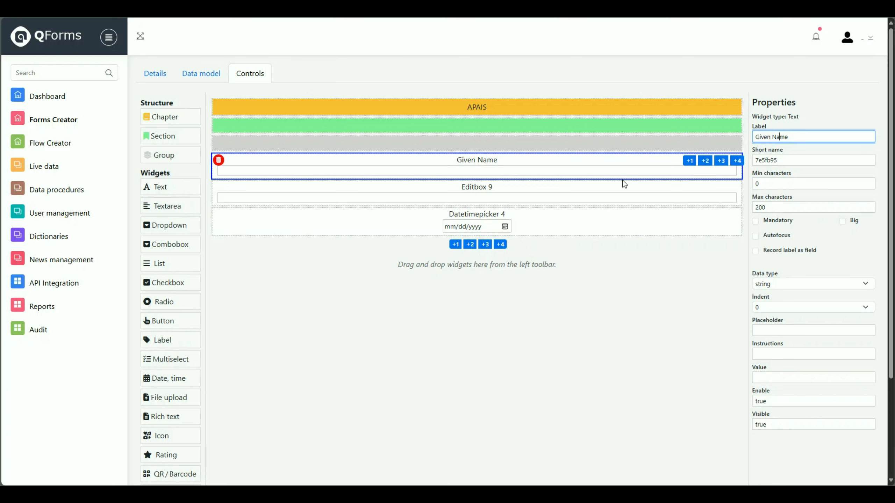
- Label the second text widget "family Name" and the date widget "Date of birth"
click(625, 187)
drag(783, 137, 755, 138)
text(family Name)
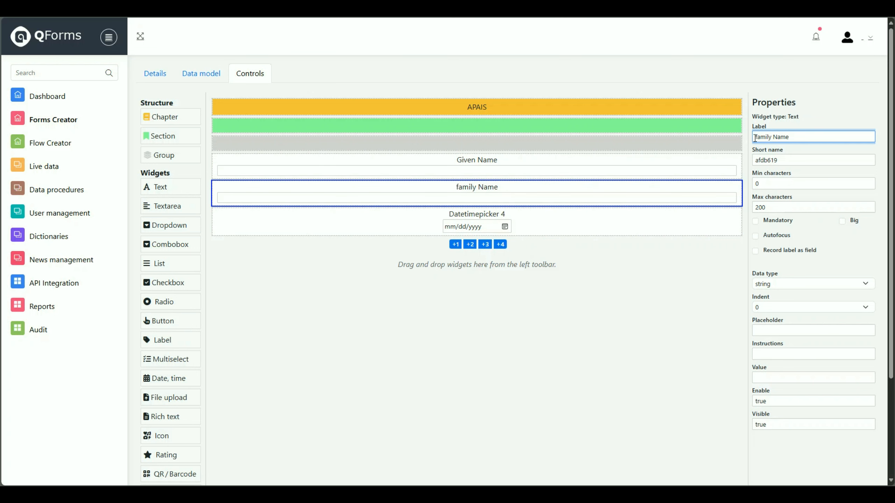
click(654, 217)
drag(802, 137, 756, 139)
text(Date of birth)
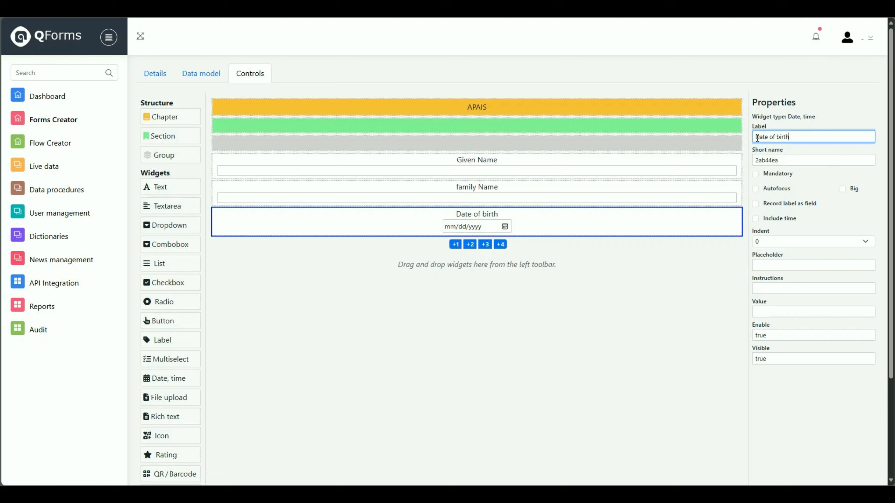
click(340, 280)
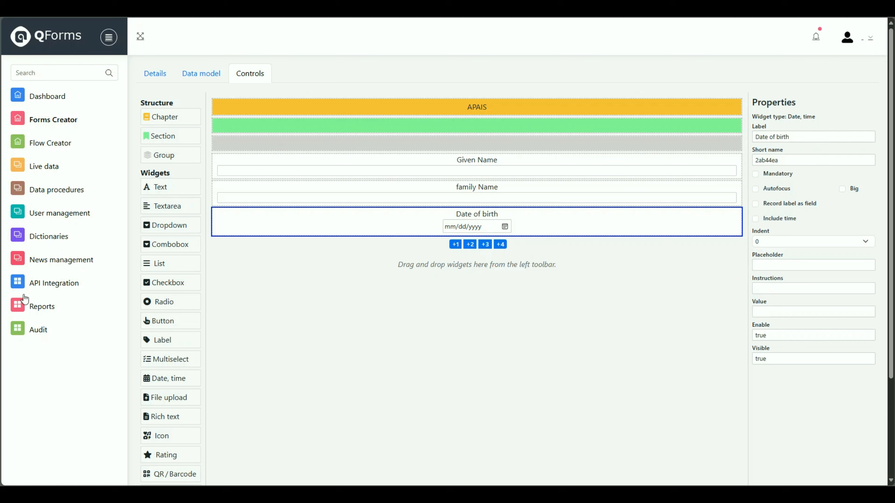
- Add five radio widgets below the Date of birth field
drag(188, 302, 245, 313)
drag(171, 303, 285, 343)
drag(172, 304, 222, 347)
drag(172, 307, 295, 462)
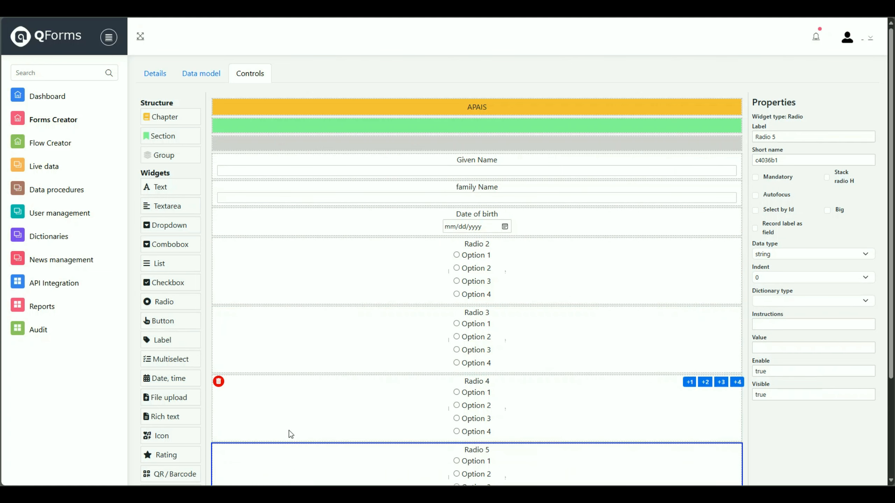
- Stack the options of all five radio widgets horizontally, and add a sixth radio widget below them with the same horizontal stacking
click(601, 275)
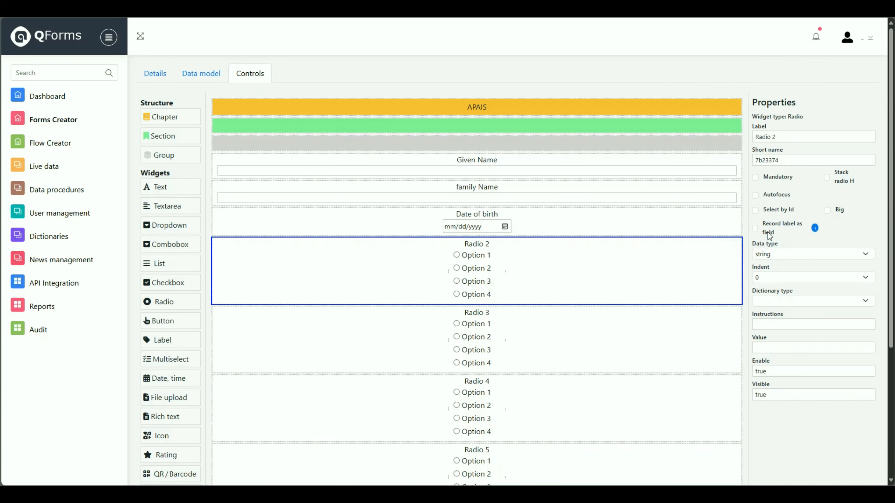
click(827, 178)
click(719, 282)
click(828, 178)
click(655, 318)
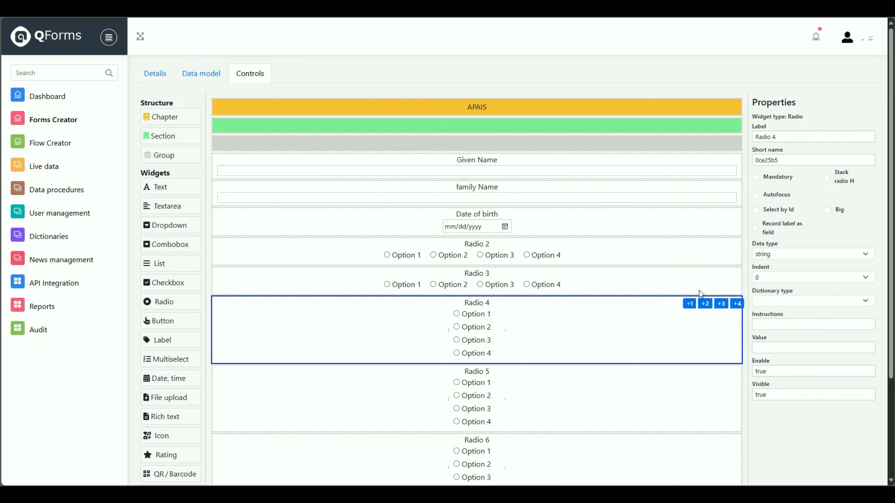
click(827, 177)
click(702, 331)
click(826, 177)
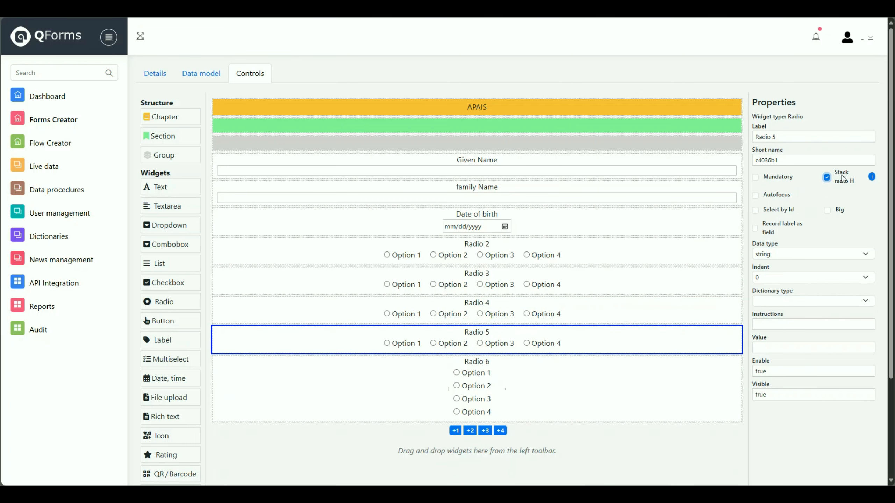
click(671, 373)
click(827, 178)
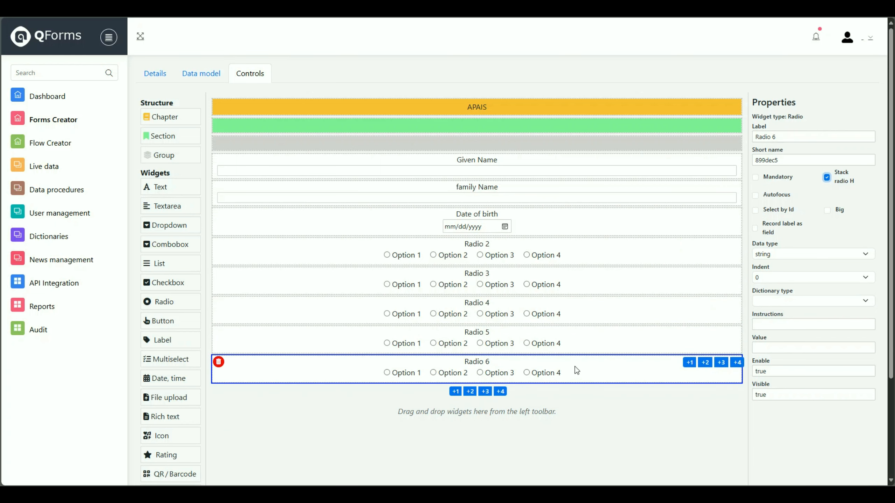
drag(169, 303, 310, 432)
click(843, 181)
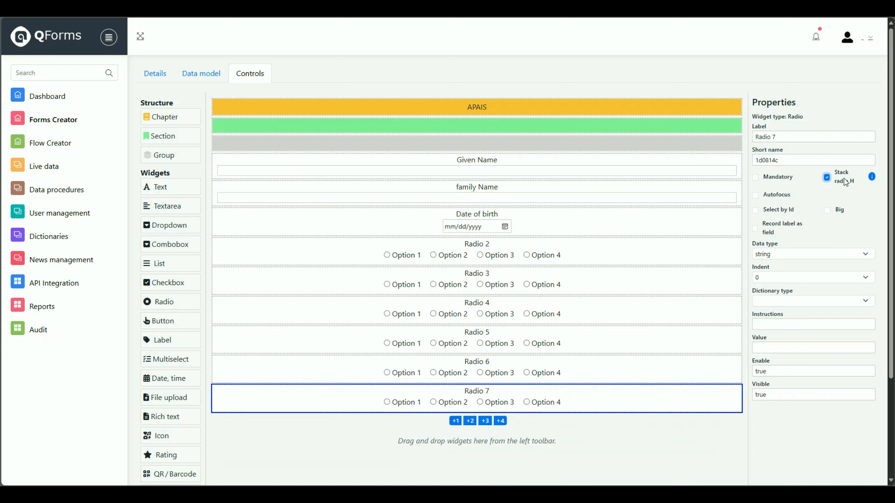
- Label the first radio widget "I am worried about the anaesthetic."
click(581, 248)
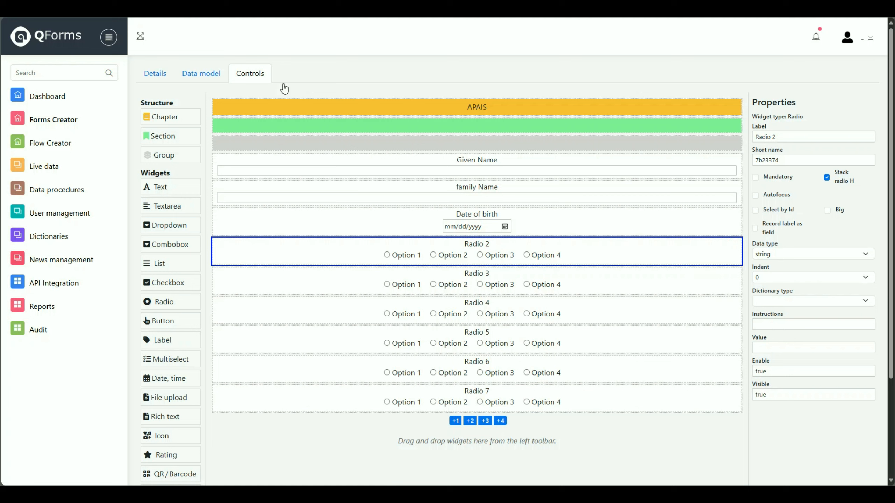
drag(797, 137, 756, 137)
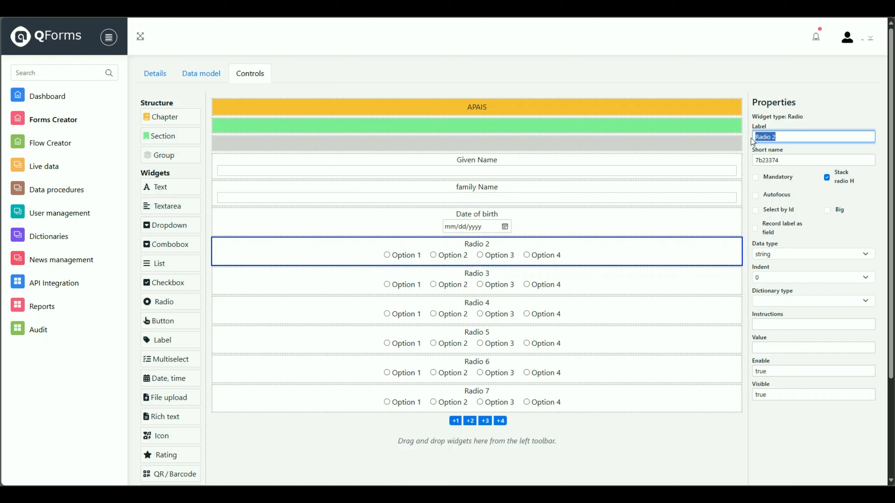
text(I am worried about the anaesthetic.)
key(alt+Tab)
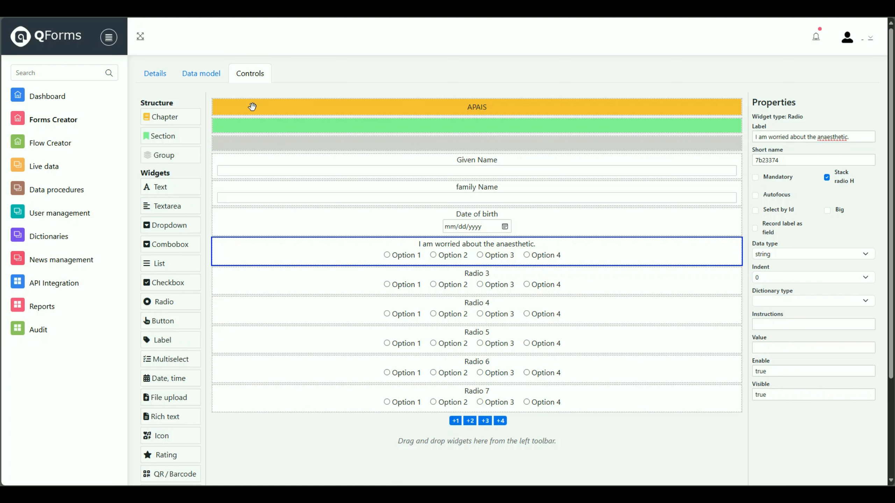
- Label the second radio widget "The anaesthetic is on my mind continually."
click(625, 280)
drag(784, 137, 762, 138)
text(The anaesthetic is on my mind continually.)
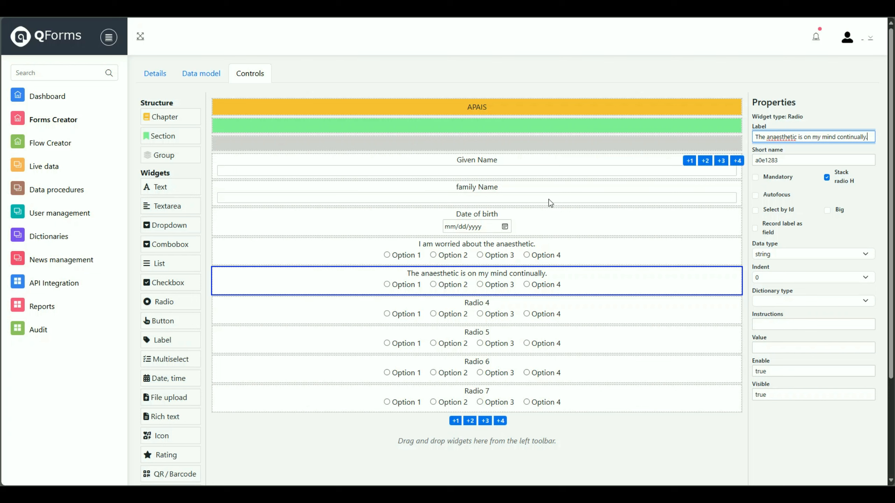
- Set the short names of the first and second radio questions to q1 and q2
click(580, 254)
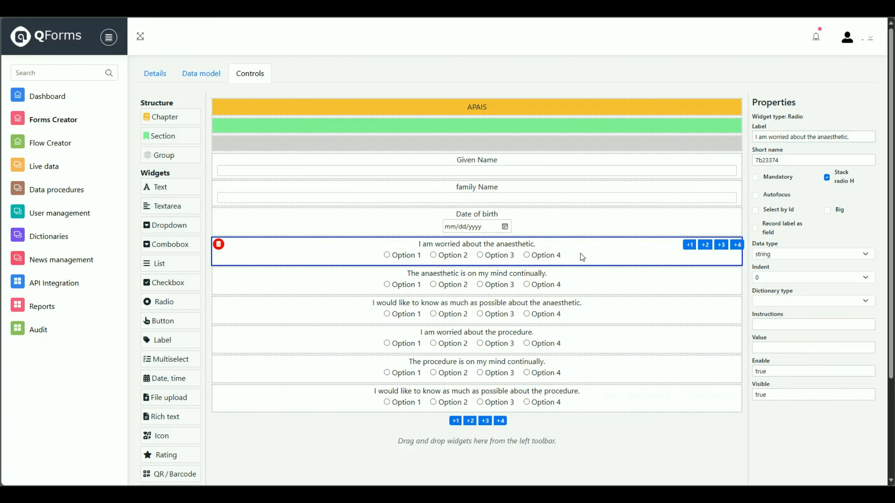
double_click(789, 160)
text(q1)
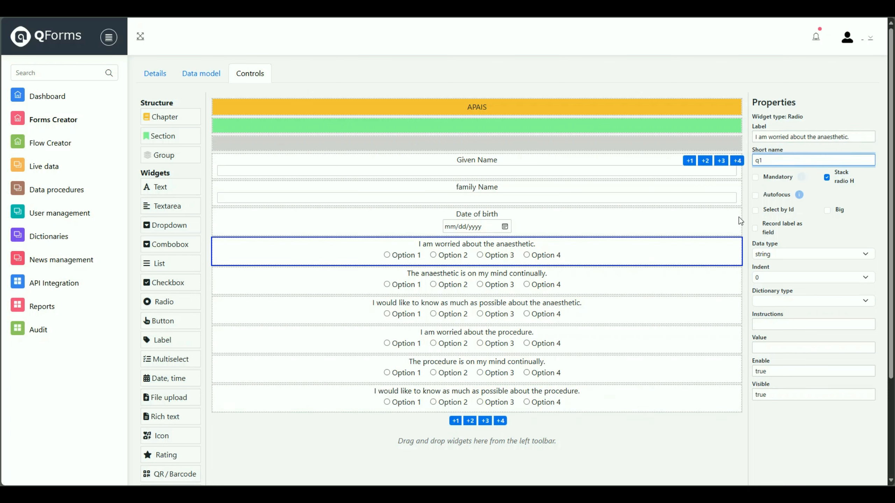
click(628, 293)
double_click(751, 161)
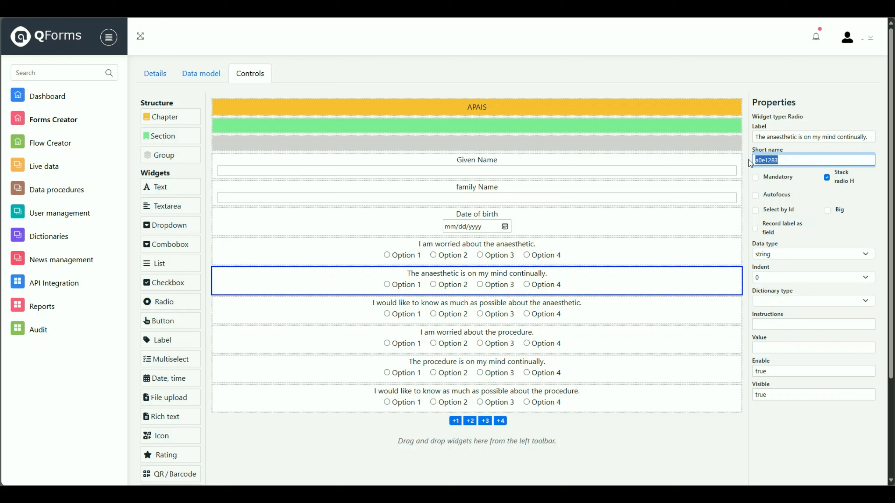
text(q2)
- Set the short names of the remaining four radio questions to q3 through q6, in order
click(659, 307)
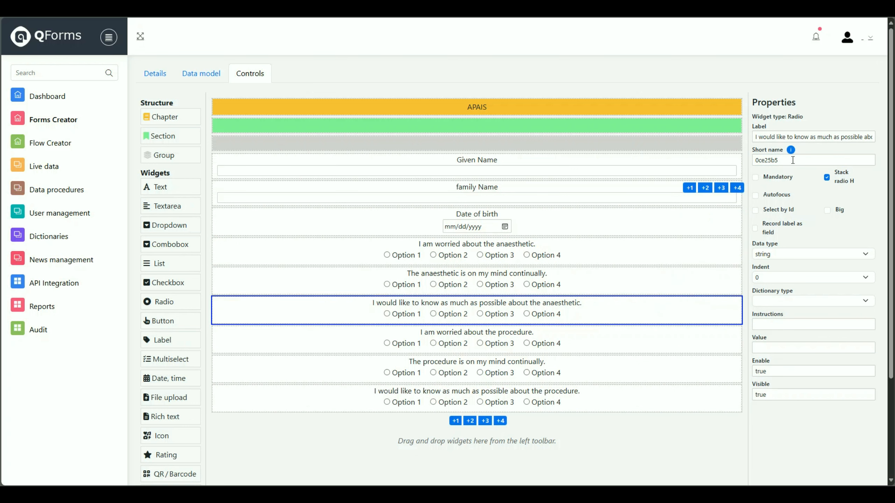
double_click(749, 161)
text(q3)
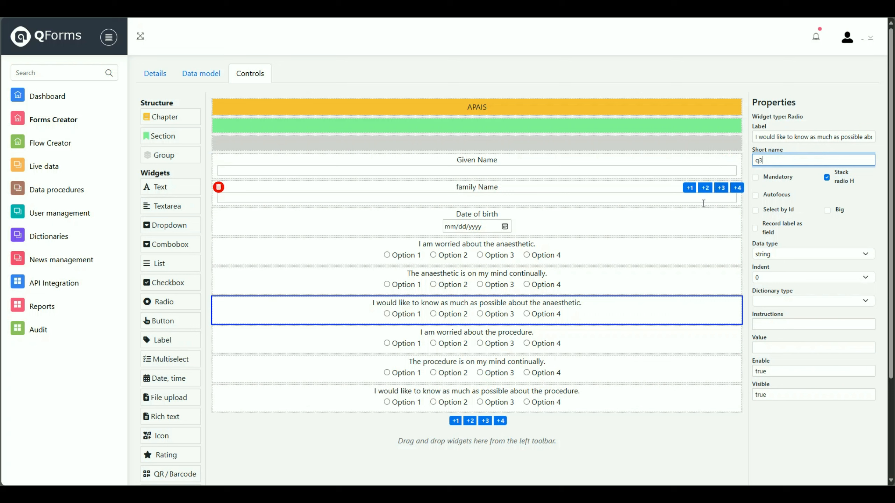
click(637, 343)
double_click(788, 159)
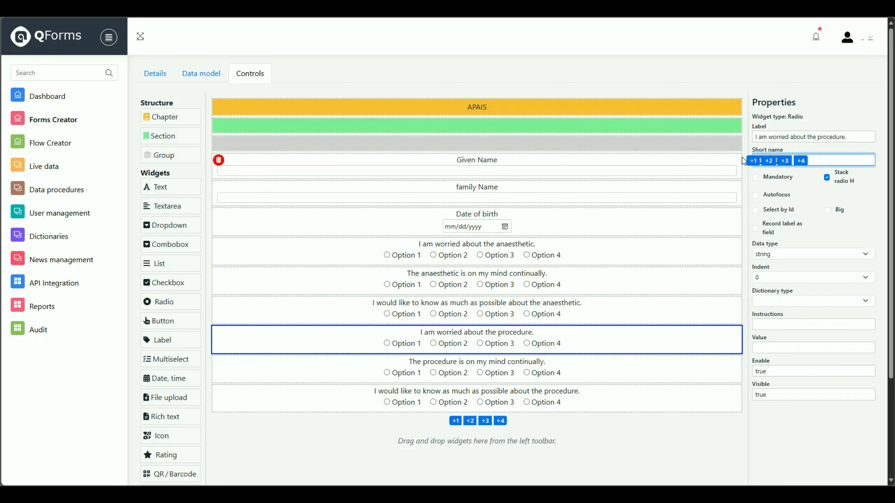
text(q4)
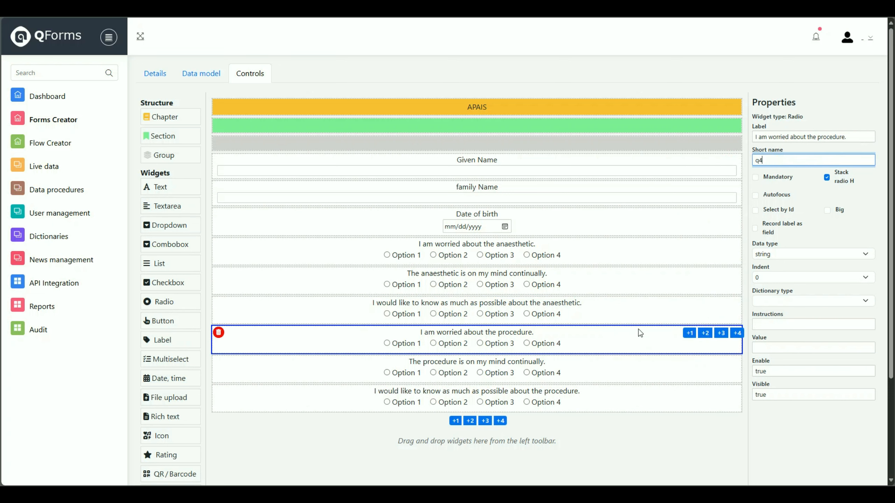
click(616, 369)
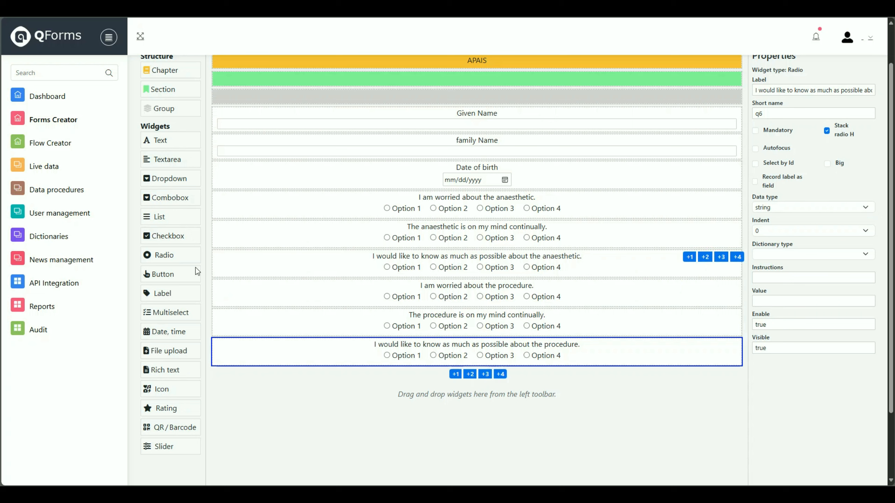
- Add a button widget below the last radio question and label it "Save"
drag(166, 274, 363, 419)
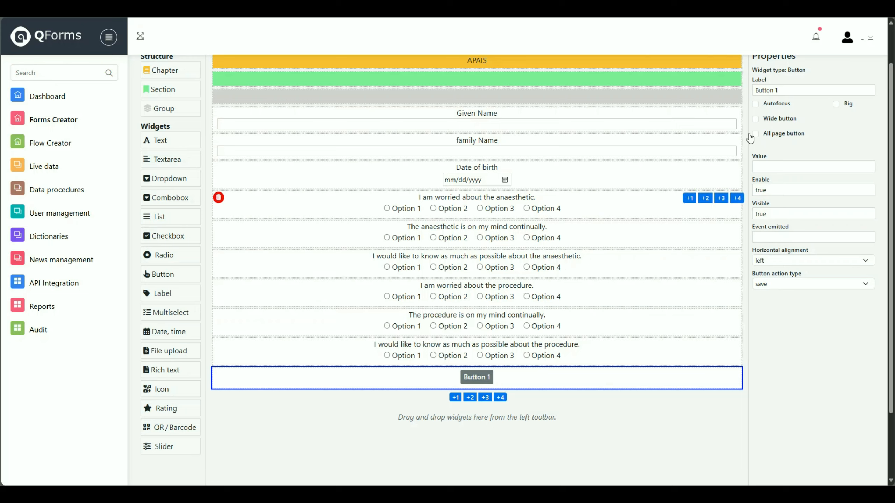
scroll(689, 228, up, 2)
drag(790, 137, 749, 139)
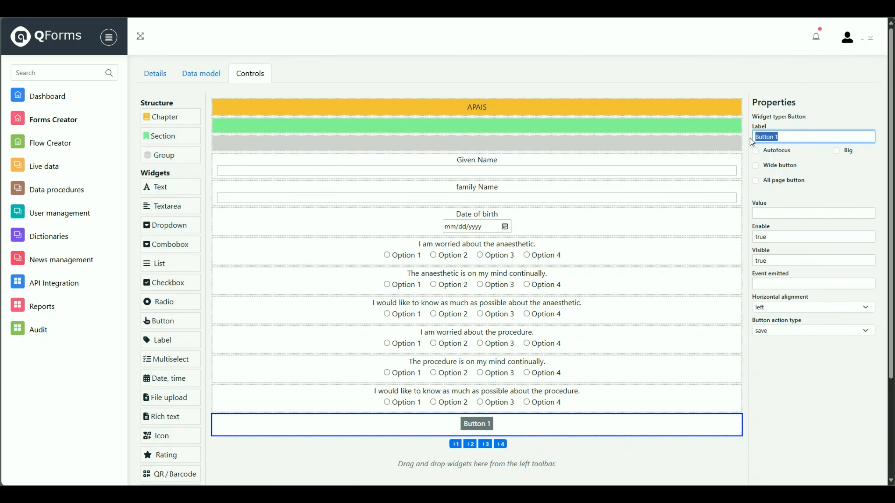
text(Save)
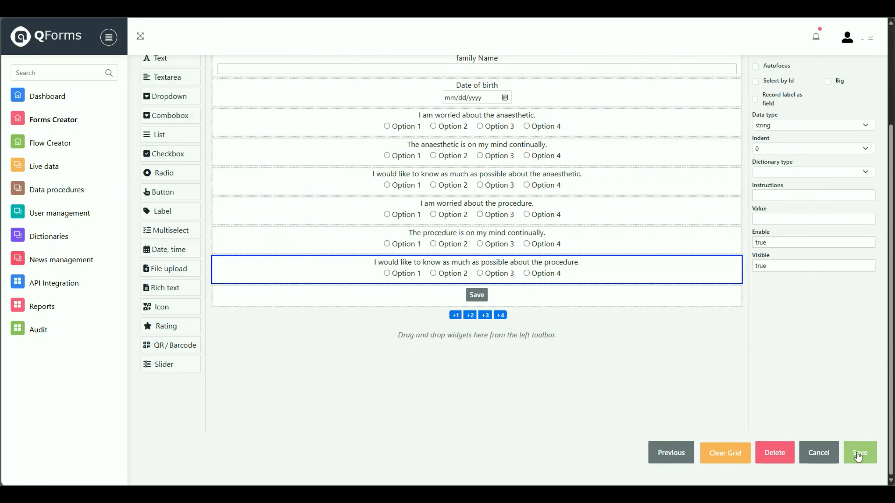
- Review the first radio question's properties and the values of the APAIS Option dictionary
scroll(603, 337, up, 1)
click(603, 338)
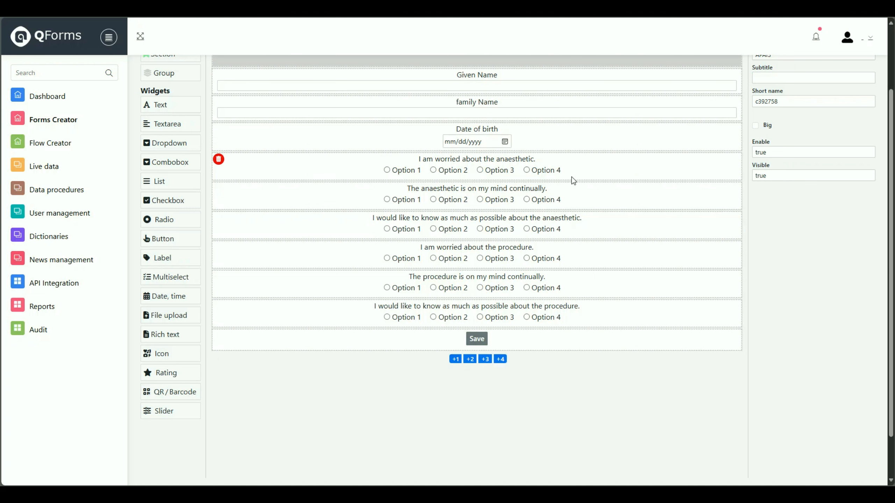
click(534, 172)
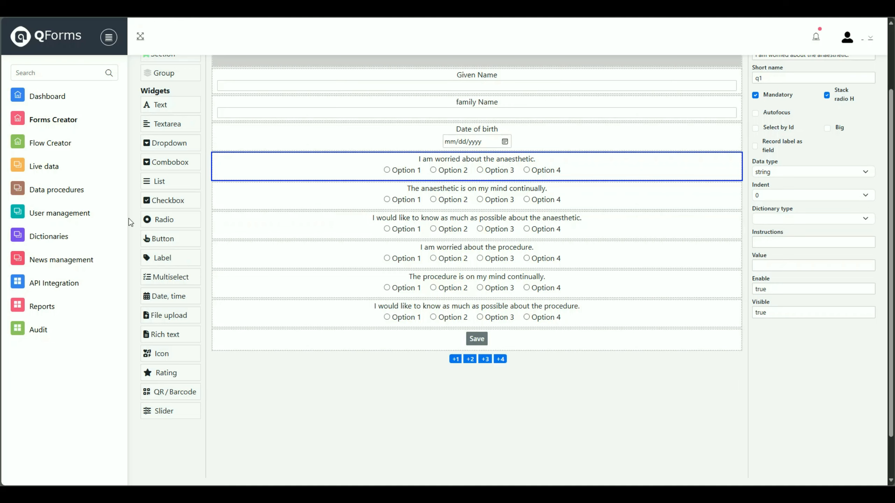
click(43, 242)
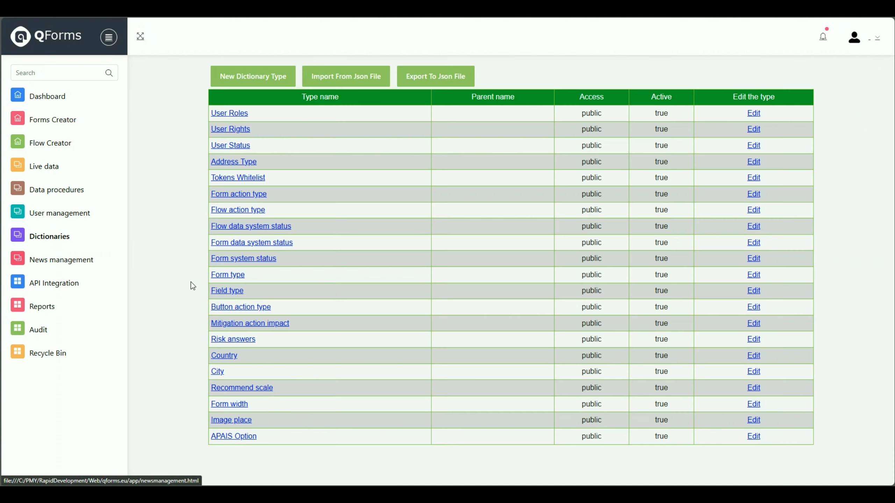
click(229, 437)
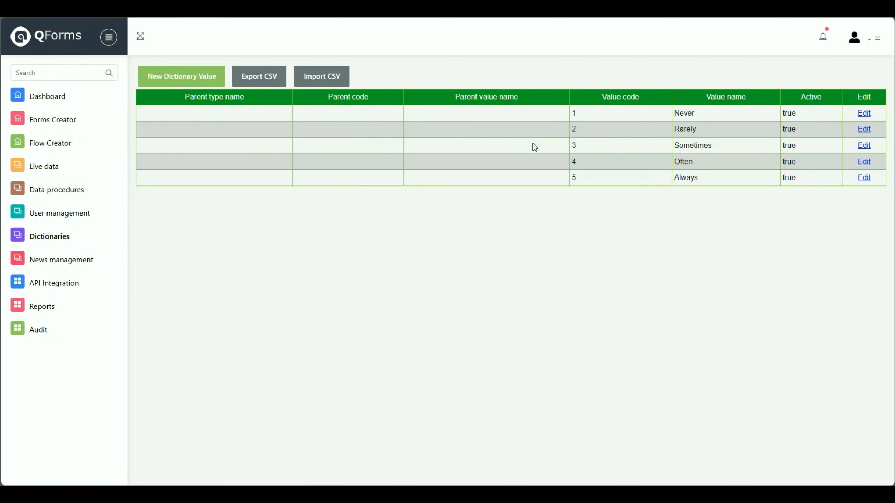
- Create a dictionary value named "test value" in the APAIS Option dictionary, leaving its code empty
click(149, 76)
click(404, 176)
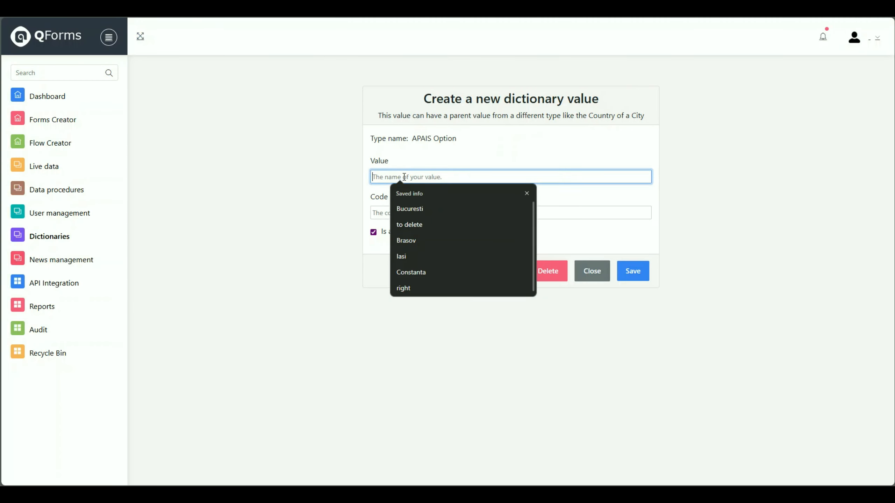
text(test value)
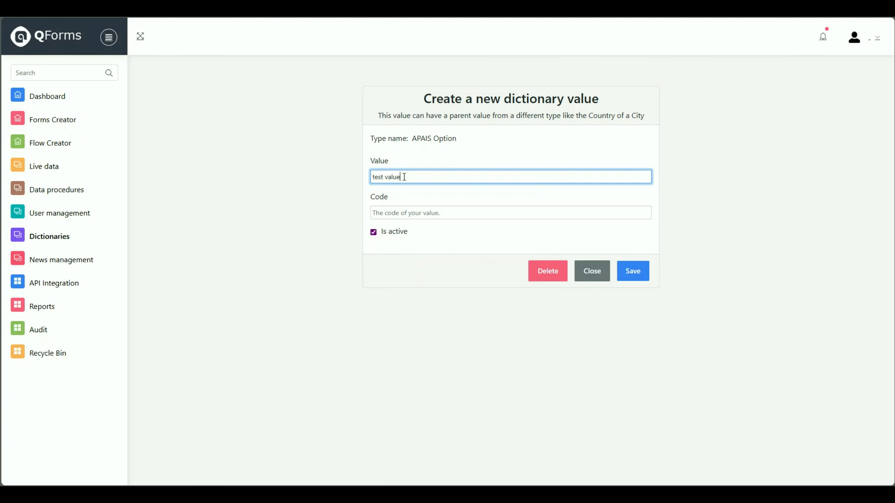
click(627, 277)
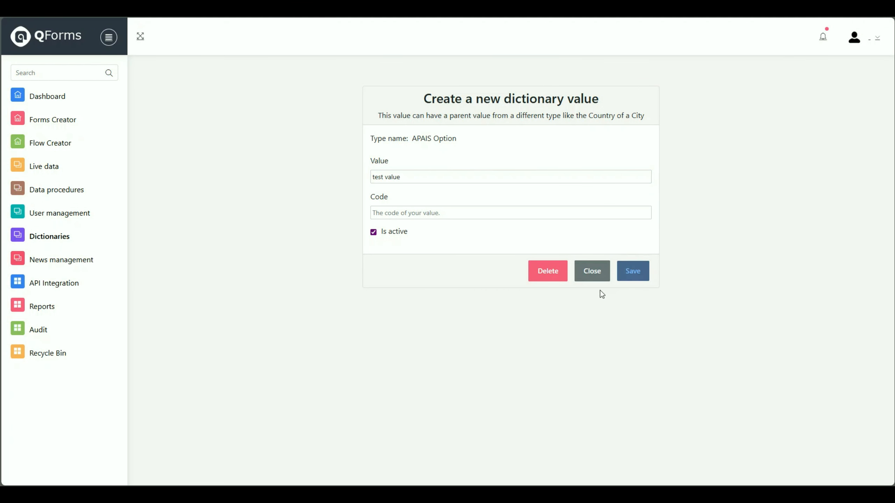
- Delete the "test value" entry from the APAIS Option dictionary
drag(713, 194, 681, 193)
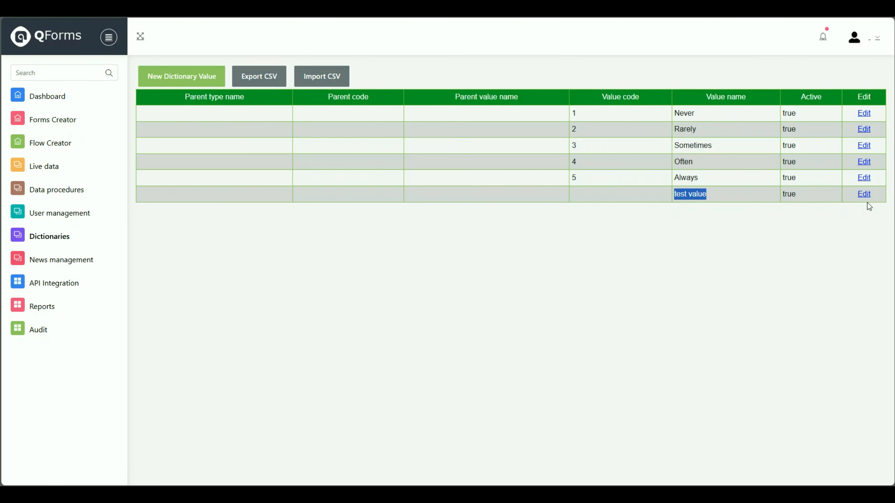
click(864, 194)
click(548, 293)
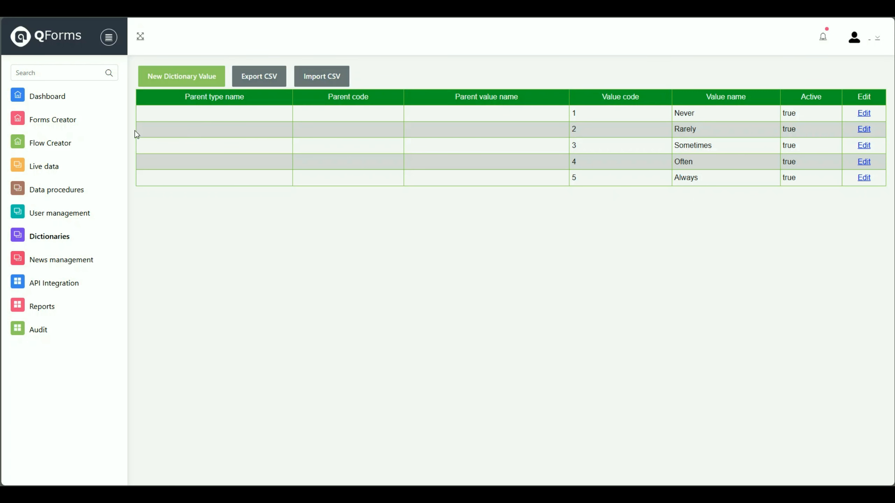
- Reopen the controls of apais_form and set the first radio question's dictionary type to APAIS Option
click(51, 122)
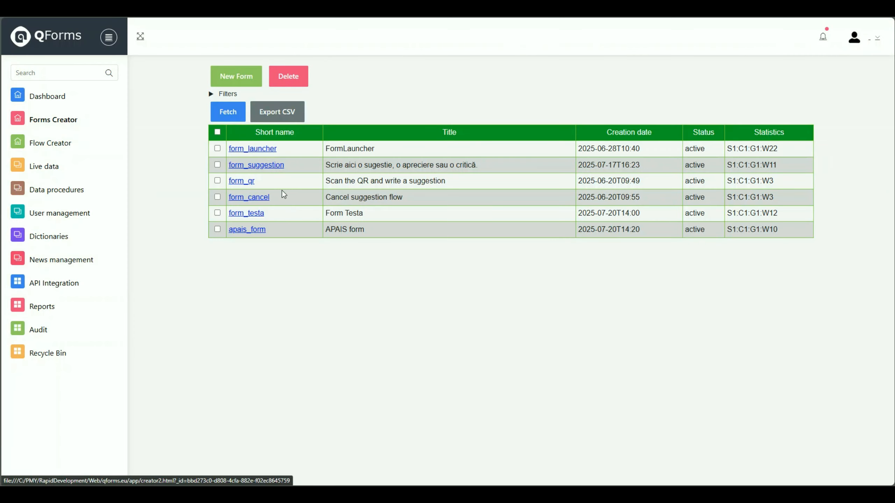
click(253, 231)
click(253, 74)
click(583, 253)
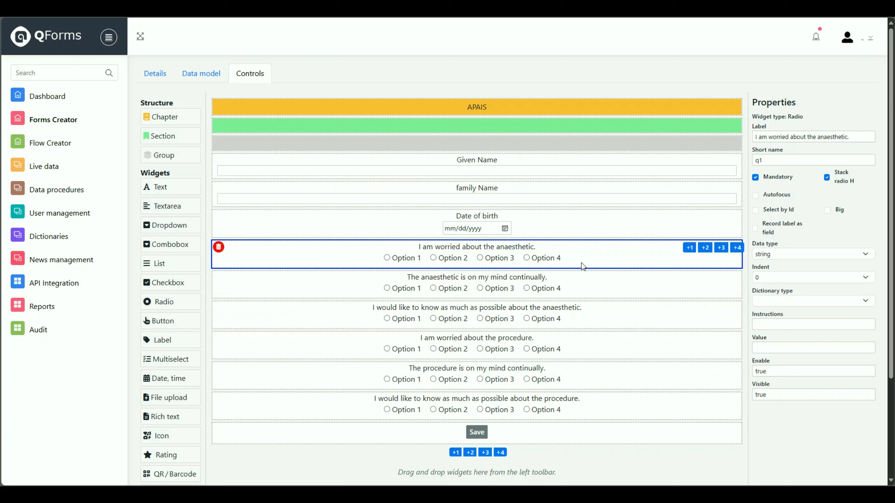
click(767, 301)
scroll(773, 273, down, 1)
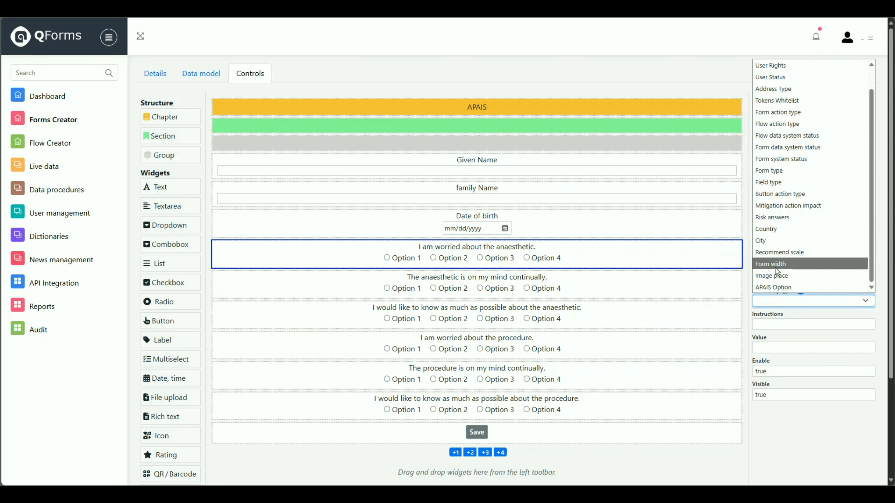
click(773, 288)
- Set the dictionary type of the remaining five radio questions to APAIS Option and save the form
click(681, 285)
click(775, 302)
scroll(774, 284, down, 1)
click(773, 286)
click(690, 309)
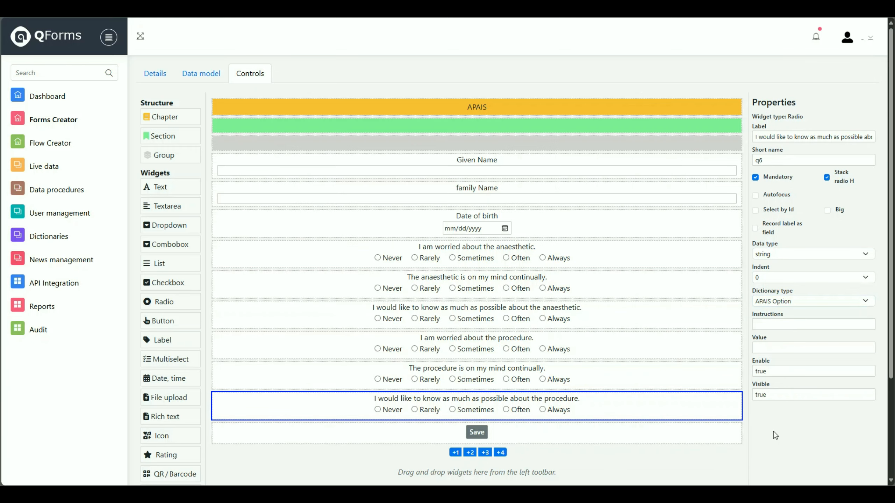
scroll(795, 409, down, 3)
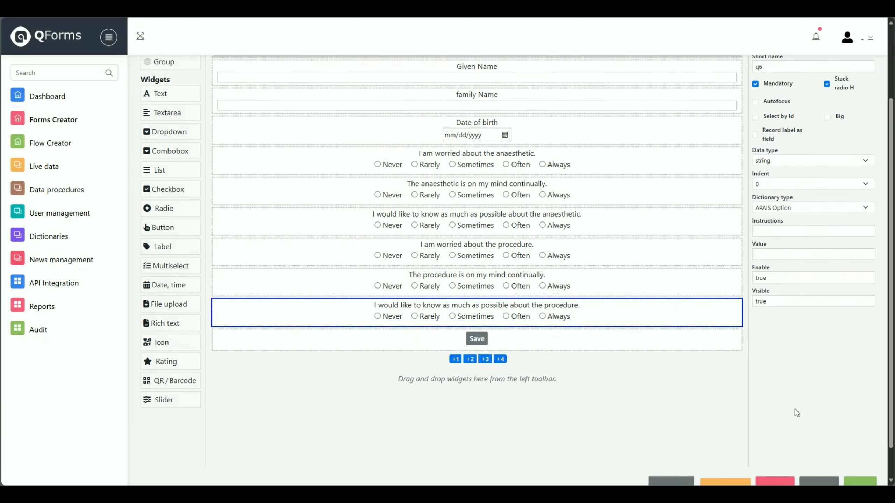
click(861, 455)
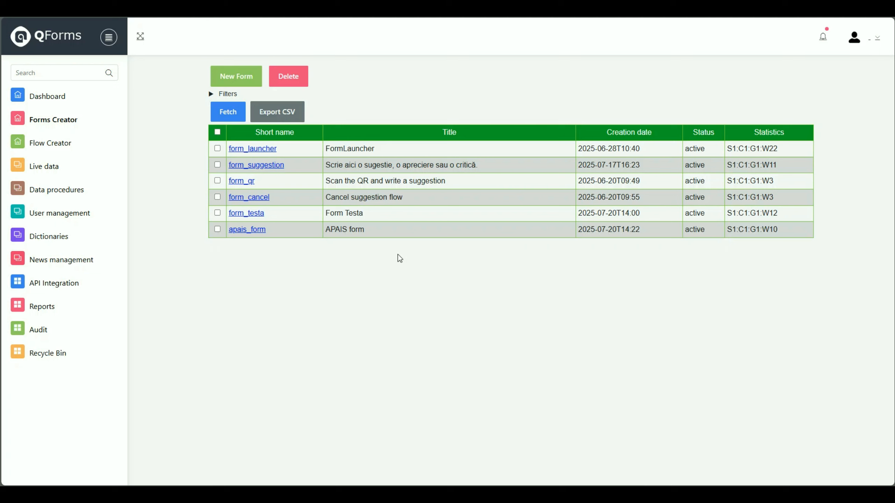
drag(370, 234, 226, 232)
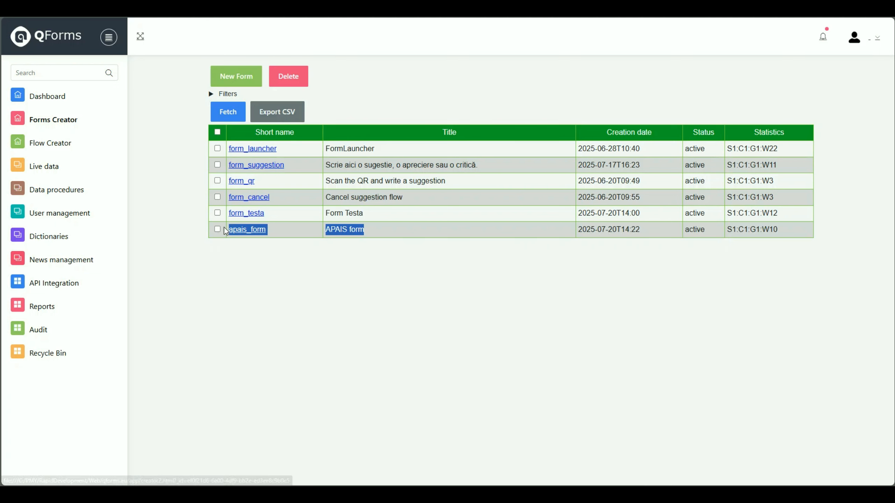
click(315, 267)
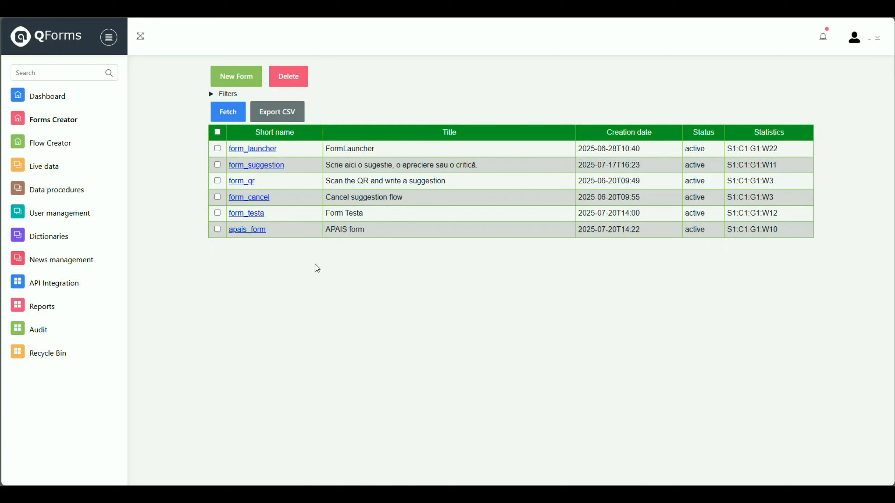
- Create a new flow titled "APAIS flow" with the short name apaisflow
click(62, 143)
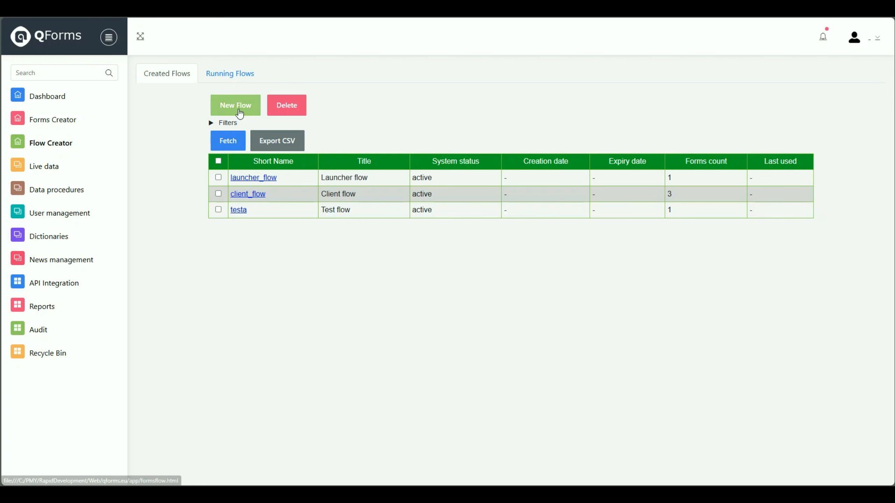
click(235, 108)
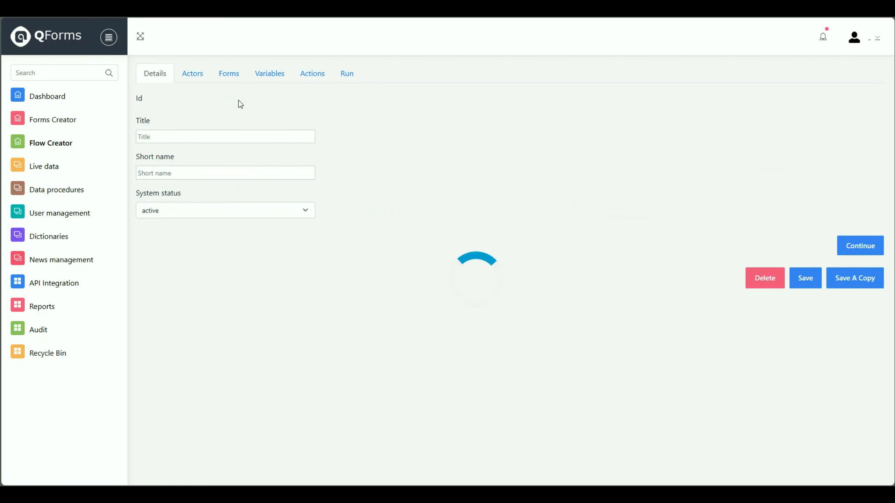
click(205, 138)
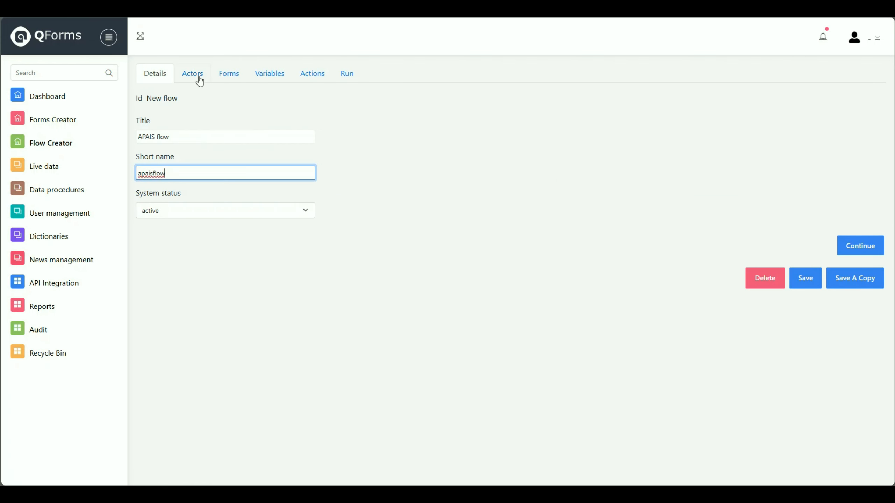
- Add an actor named "Public" with the public role to the flow
click(200, 82)
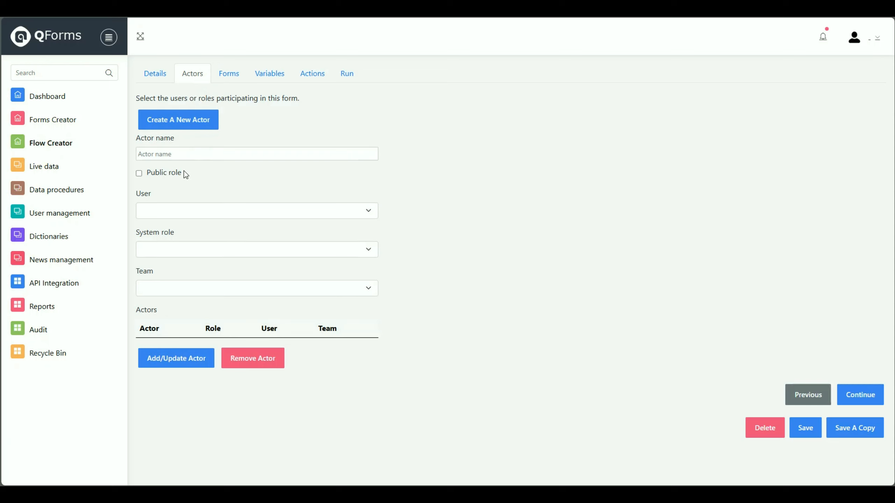
click(197, 155)
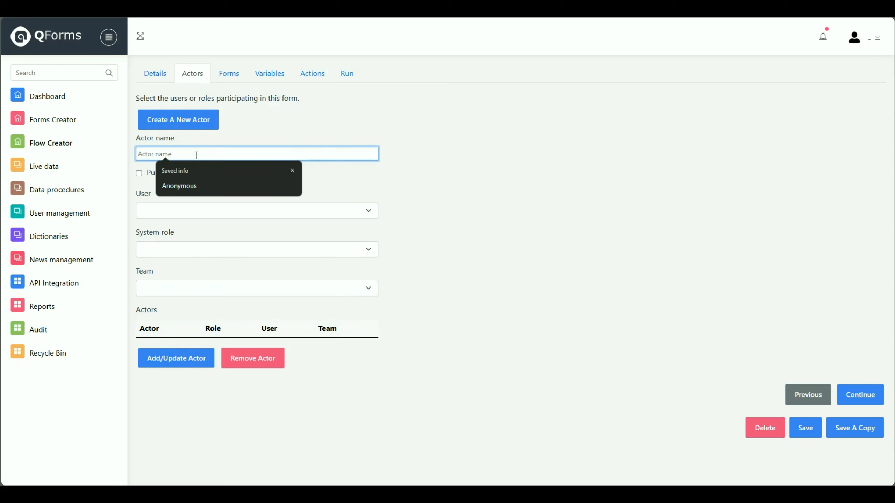
text(Public)
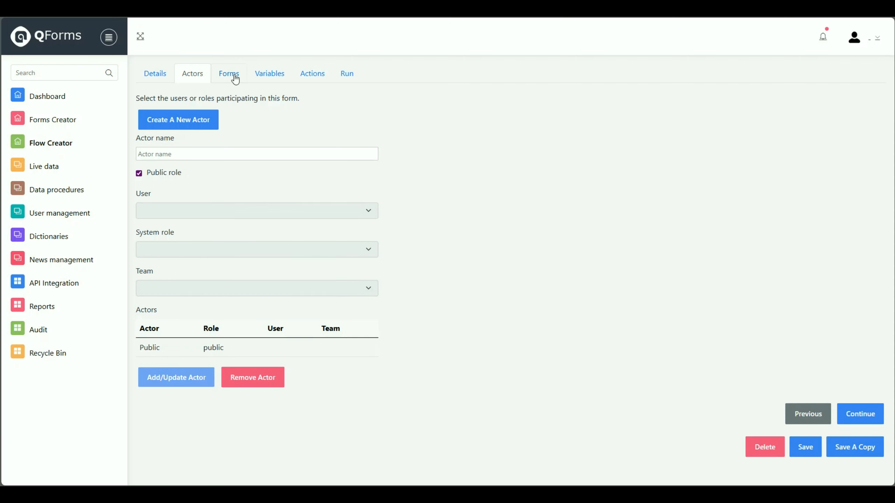
- Insert apais_form into the flow's forms sequence
click(236, 79)
click(174, 235)
click(166, 301)
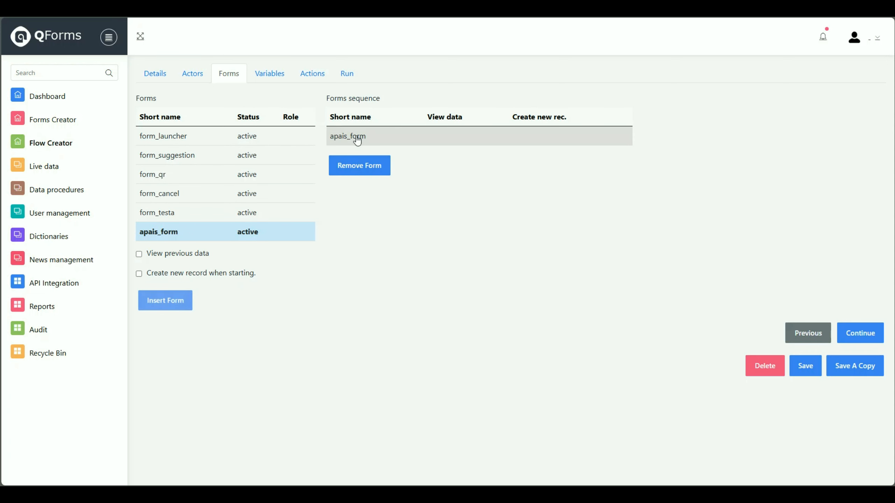
drag(375, 138, 325, 235)
- Set up a flow action named "start" on the this.onStart event
click(321, 74)
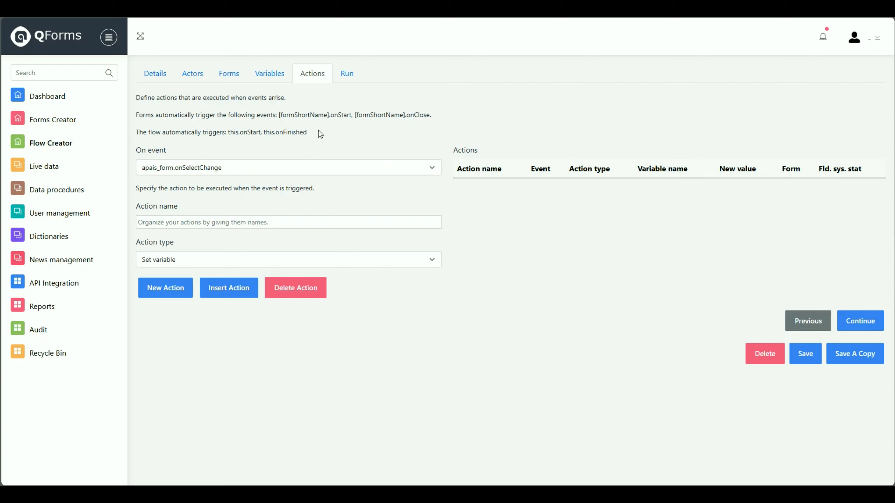
click(288, 168)
click(198, 235)
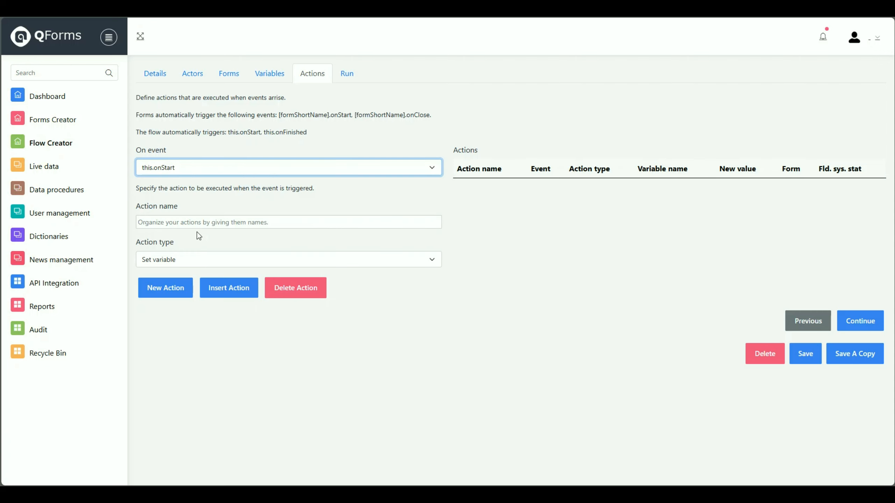
click(207, 225)
text(syart)
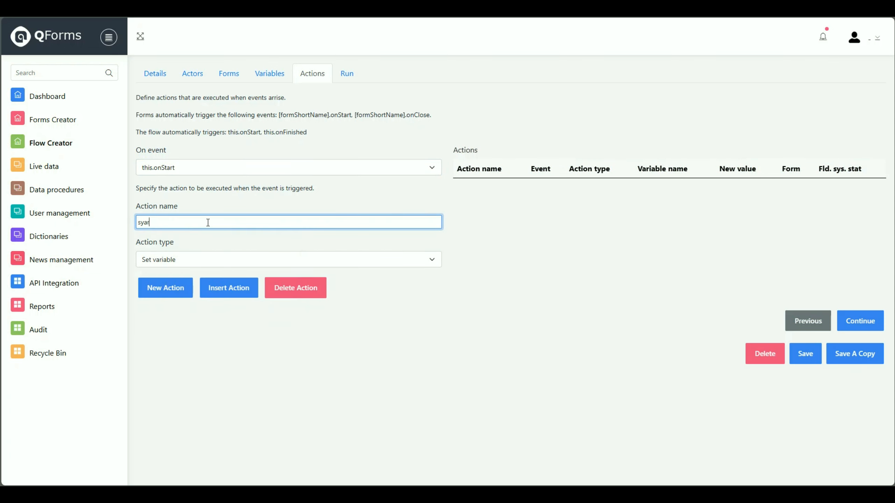
key(BackSpace)
key(BackSpace)
key(BackSpace)
key(BackSpace)
text(tart)
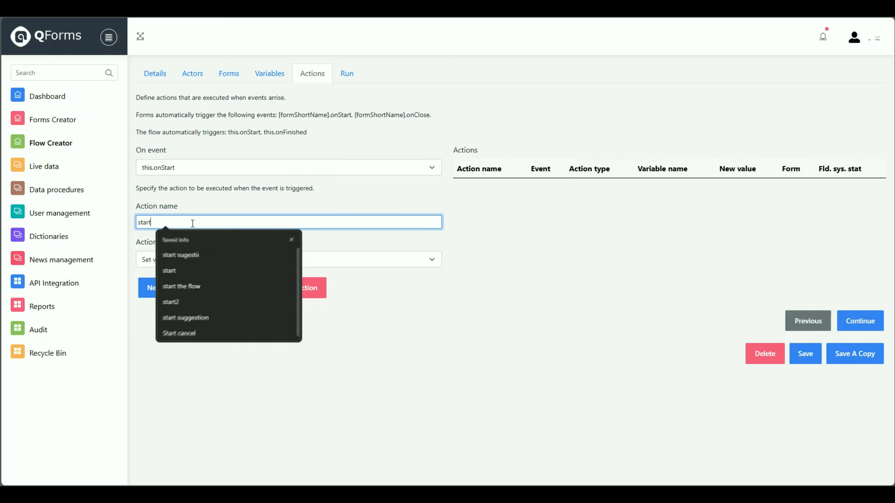
- Make it a Start form action for apais_form with the Public actor, insert it and check its entry
click(140, 262)
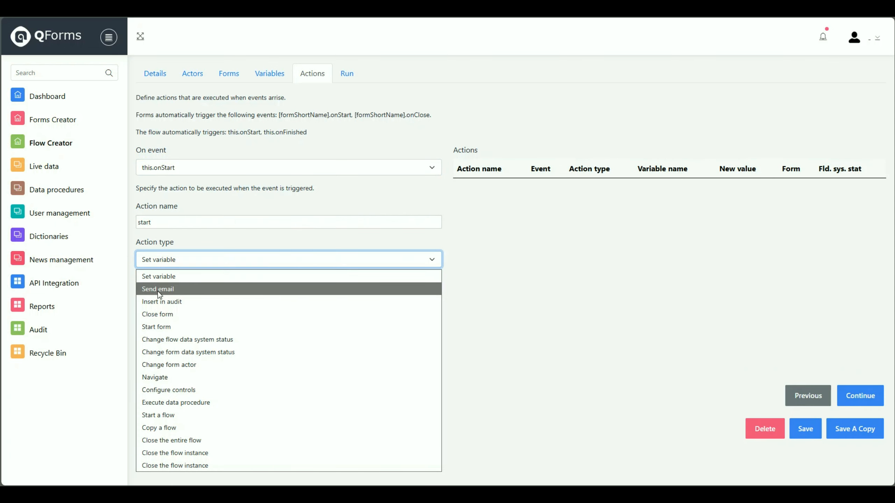
click(153, 326)
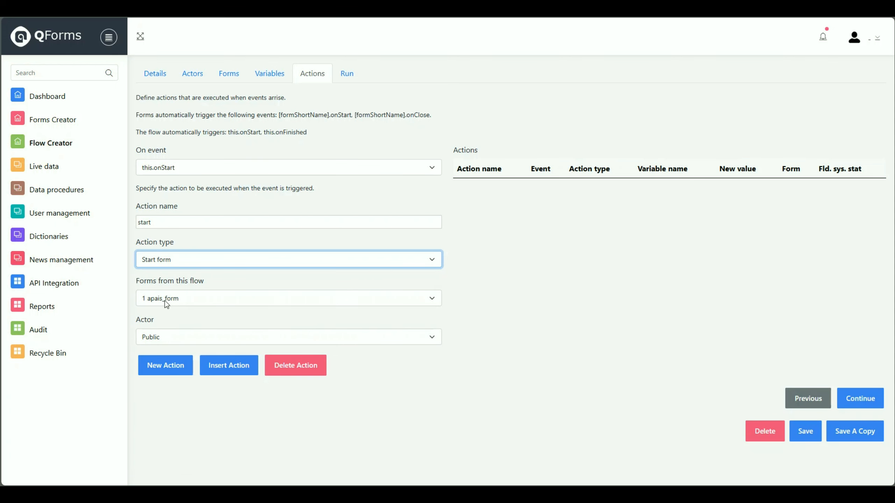
click(216, 369)
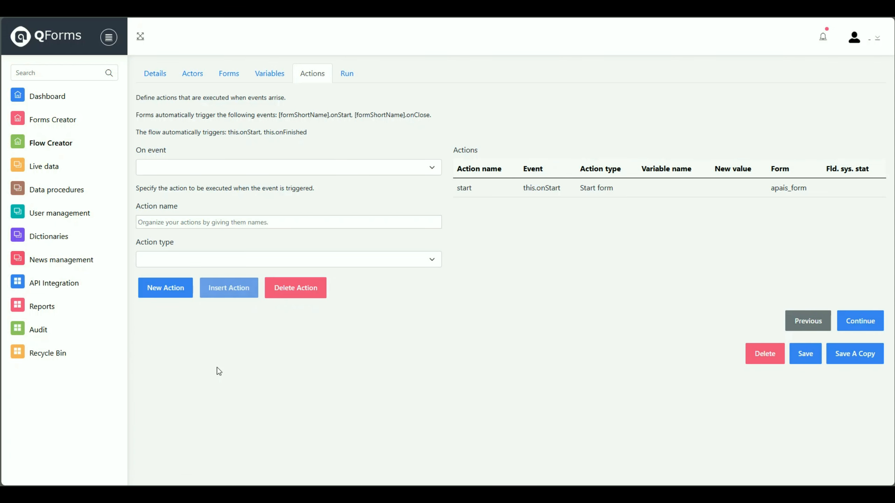
click(490, 188)
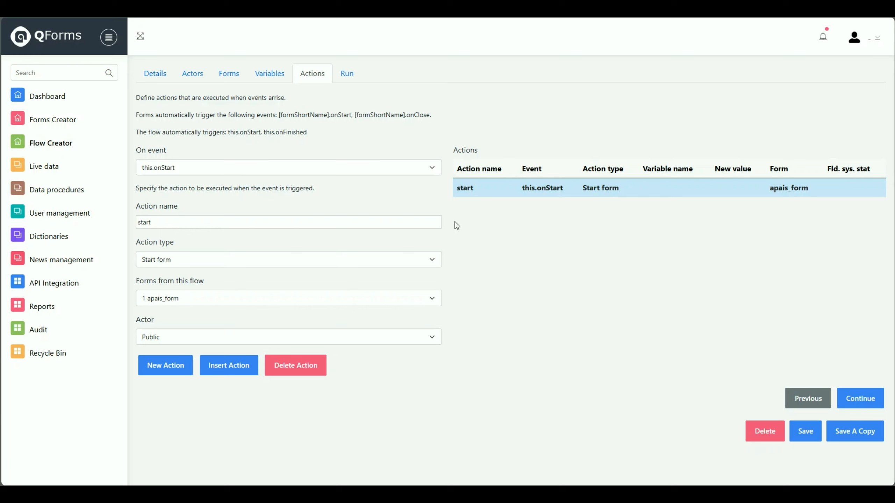
- Start a new flow action named "send email" on the apais_form.onSave event with the Send email action type
click(168, 369)
click(180, 165)
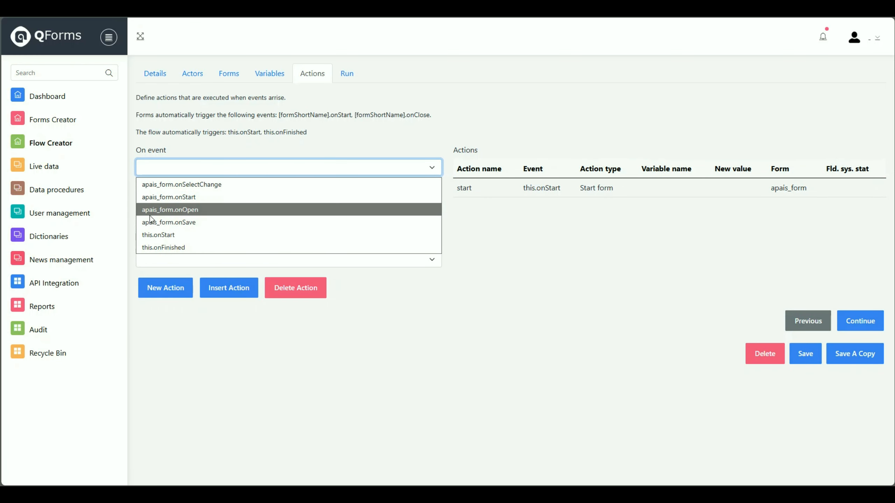
click(190, 222)
click(189, 222)
text(send email)
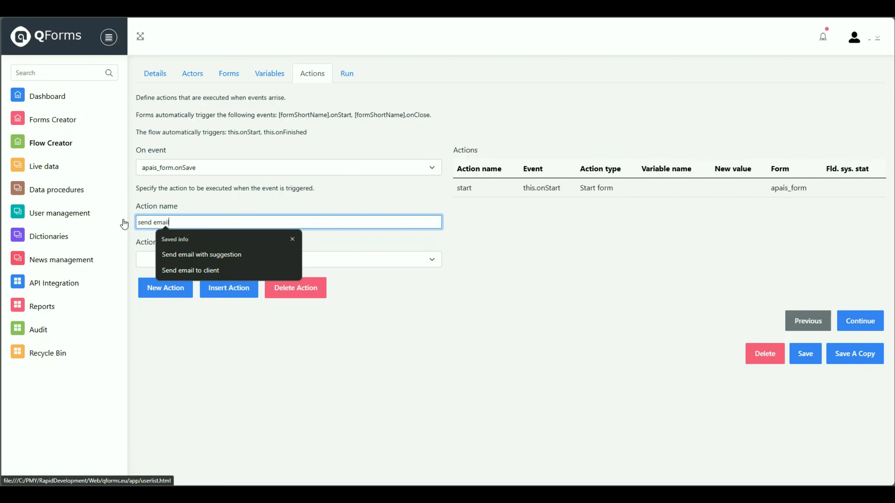
click(149, 262)
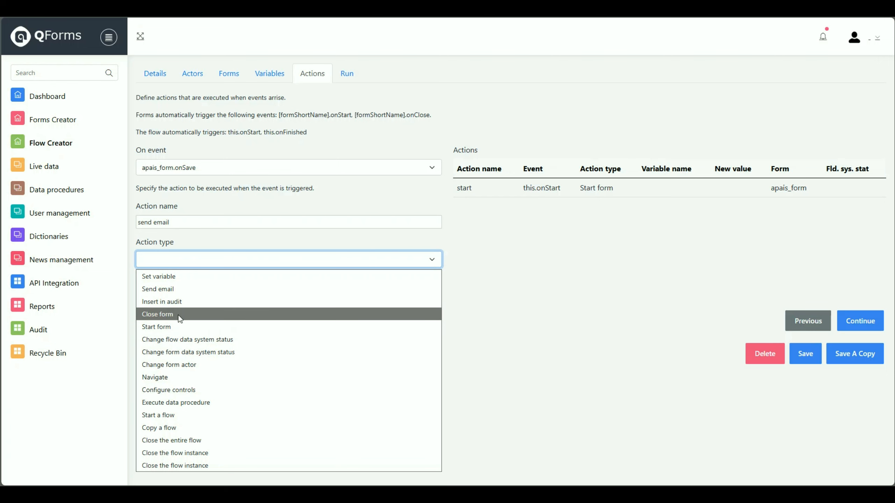
click(177, 291)
- Set the email subject to "New APAIS form", fill in the recipient's e-mail, and begin the body with "Hi! You have a new APAIS form"
click(177, 298)
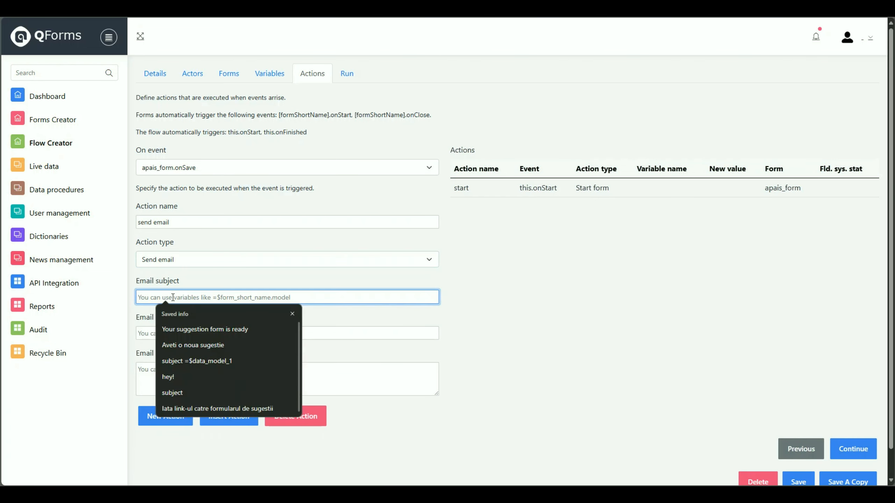
text(New APAIU)
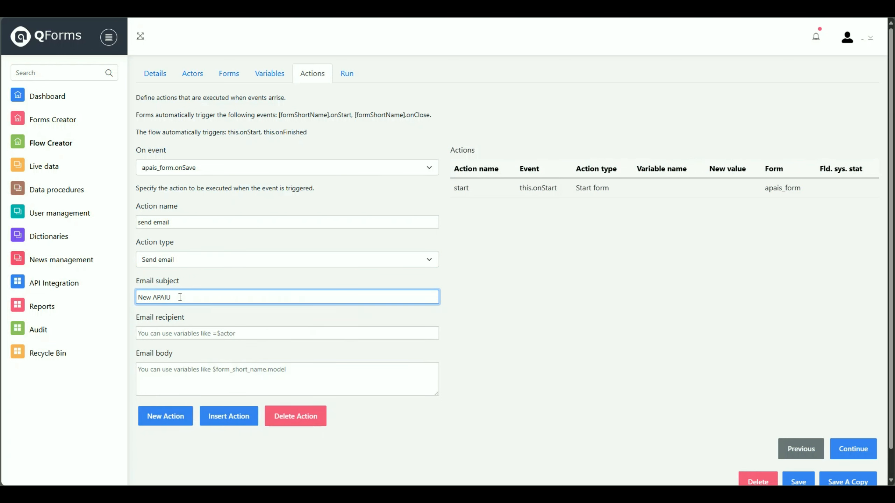
key(BackSpace)
text(S form)
click(306, 370)
text(Hi)
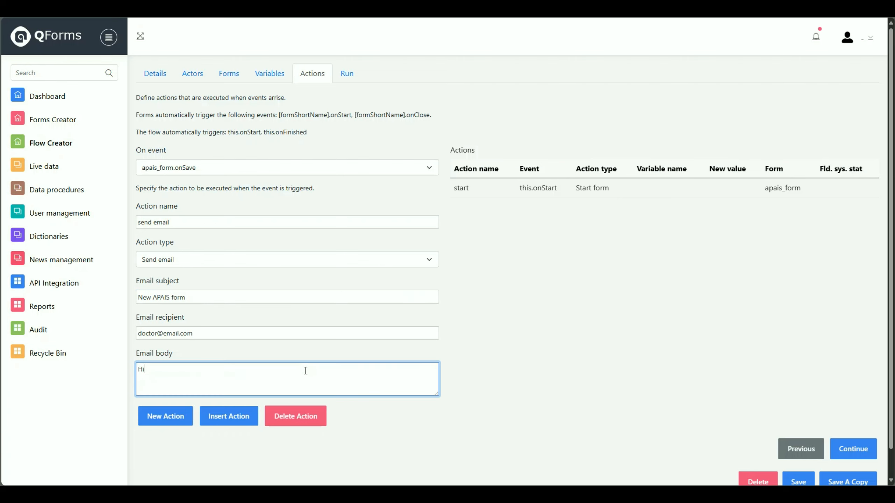
text(! You have a new APAIS form)
scroll(497, 321, down, 1)
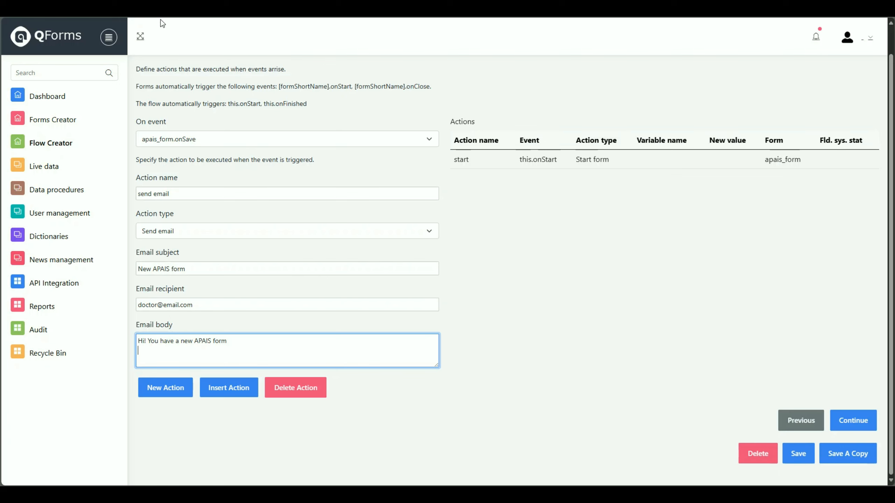
- Check the Given Name field's short name in the form, and add body lines "Given name: =$givenName", "Family name: =$familyName" and "Other info here...."
click(151, 8)
click(247, 229)
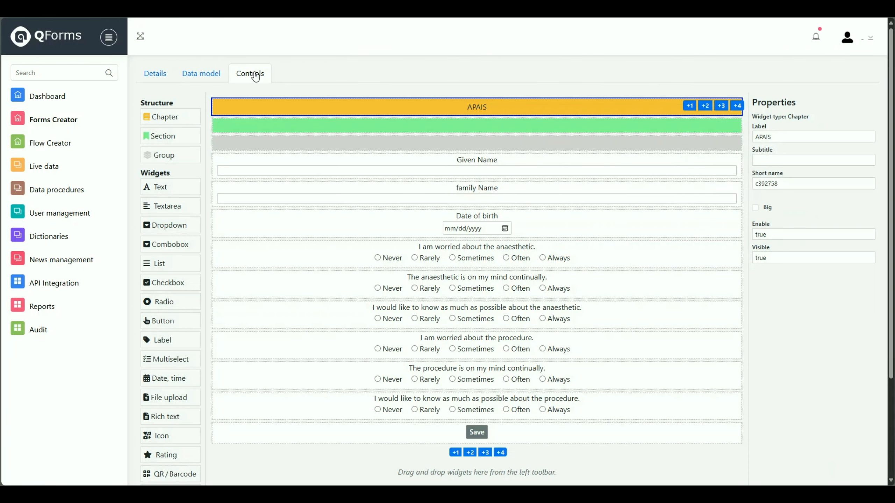
click(564, 163)
drag(790, 160, 757, 160)
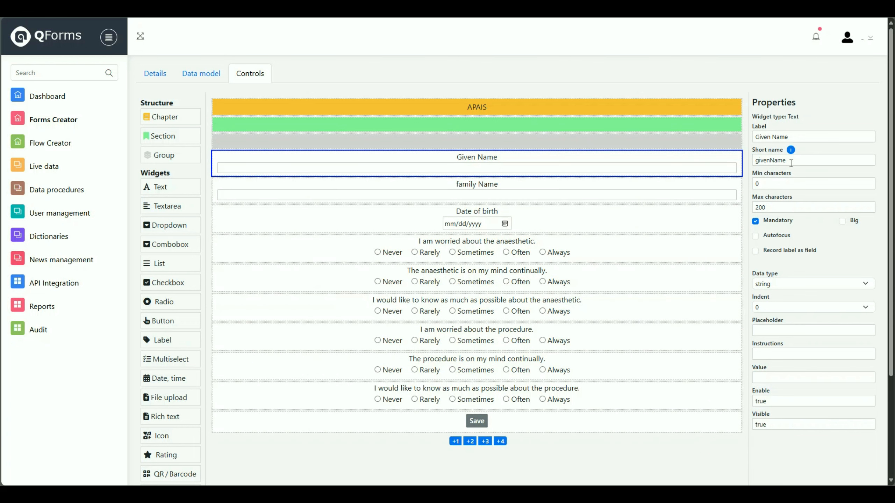
drag(791, 163, 749, 166)
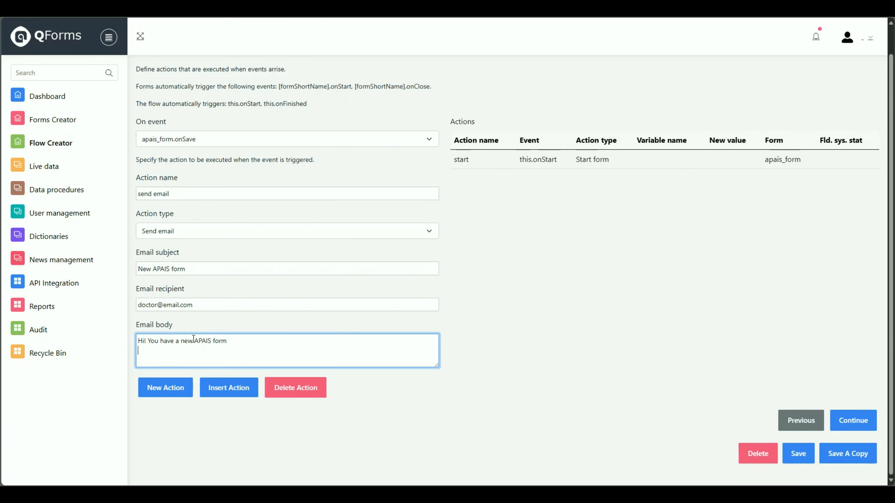
key(Return)
text(Given name: =$givenName)
key(Return)
text(Family name: =$familyName)
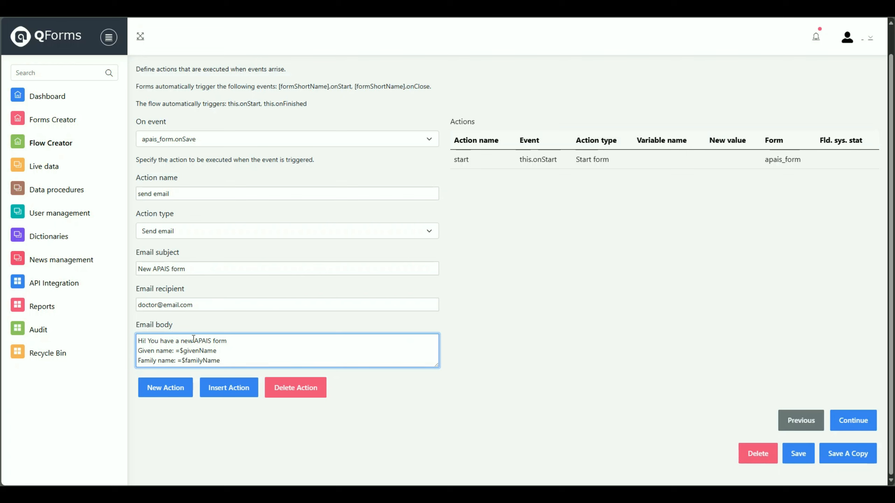
key(Return)
text(Other info here)
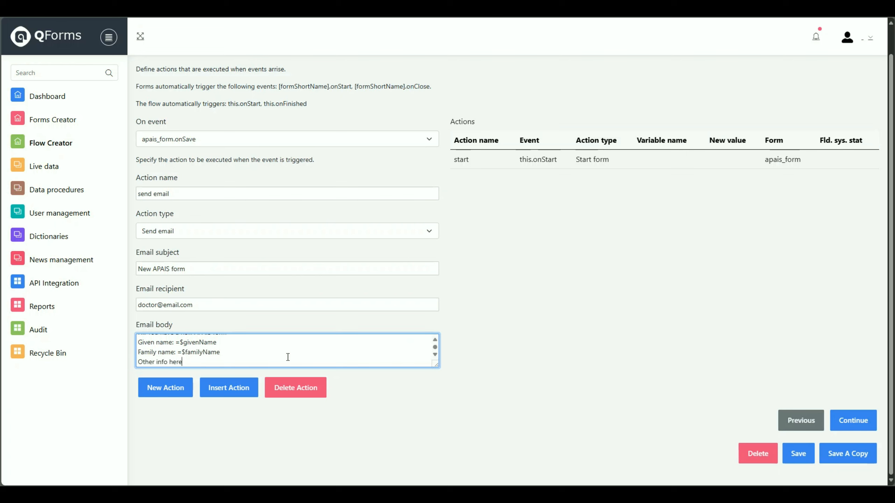
text(....)
- Insert the send email action into the flow and save the flow
click(229, 388)
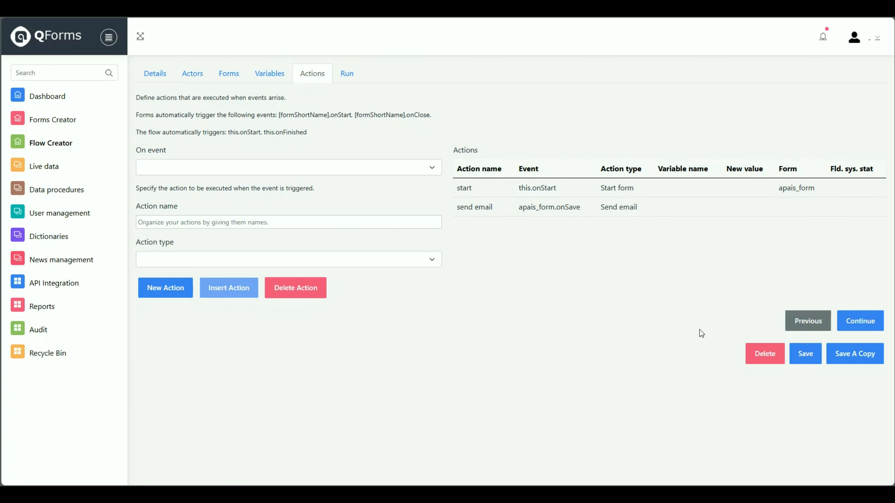
click(811, 359)
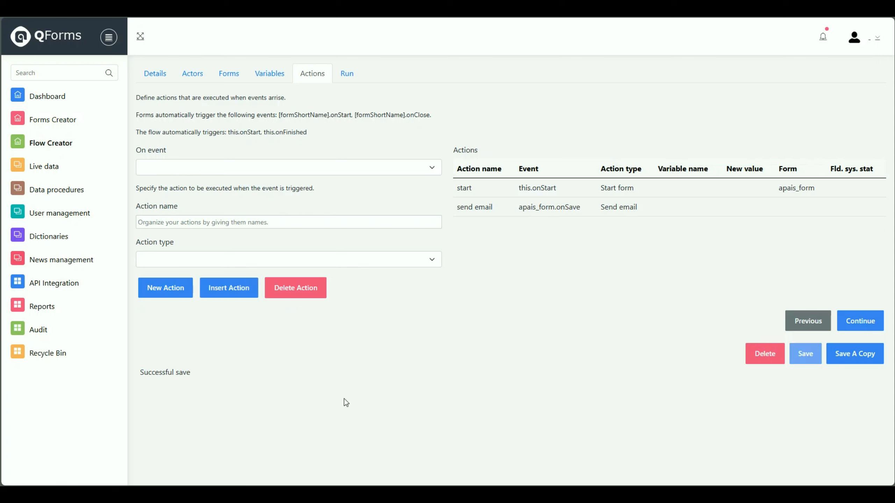
- Start the APAIS flow from the dashboard's list of public flows to start
click(55, 97)
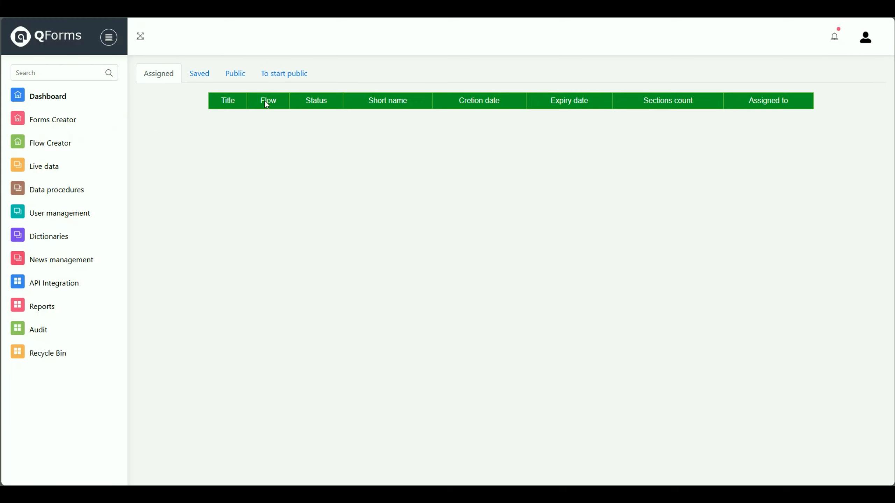
click(288, 78)
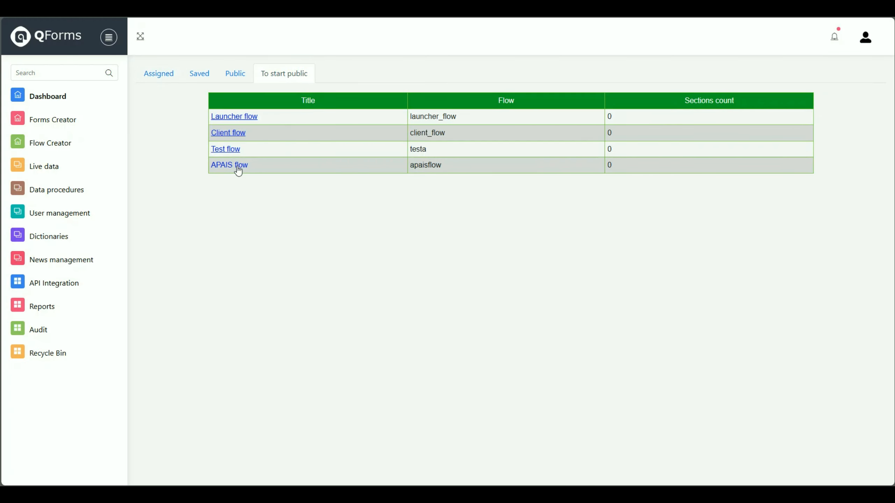
click(238, 167)
- Fill in the given name, family name and date of birth on the APAIS form
click(370, 126)
text(Myname)
key(Tab)
text(Familyname)
key(Tab)
double_click(419, 238)
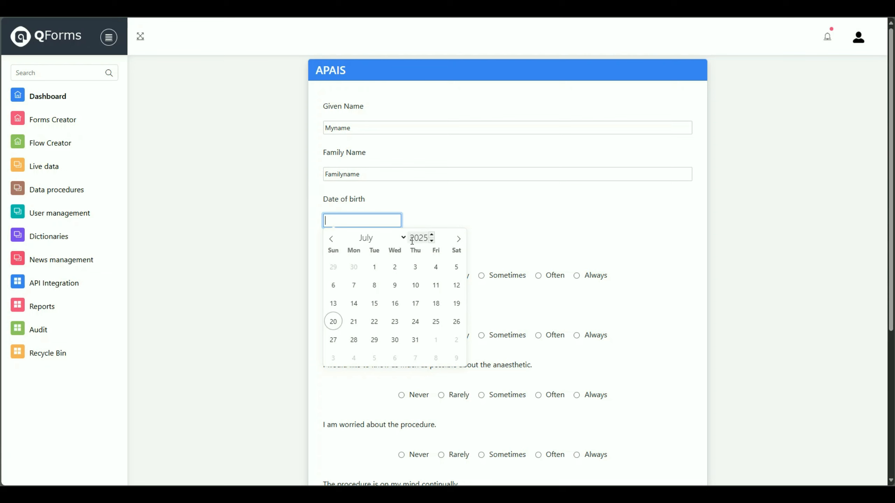
- Answer the three anaesthetic questions with Rarely, Never and Sometimes, in that order
click(442, 277)
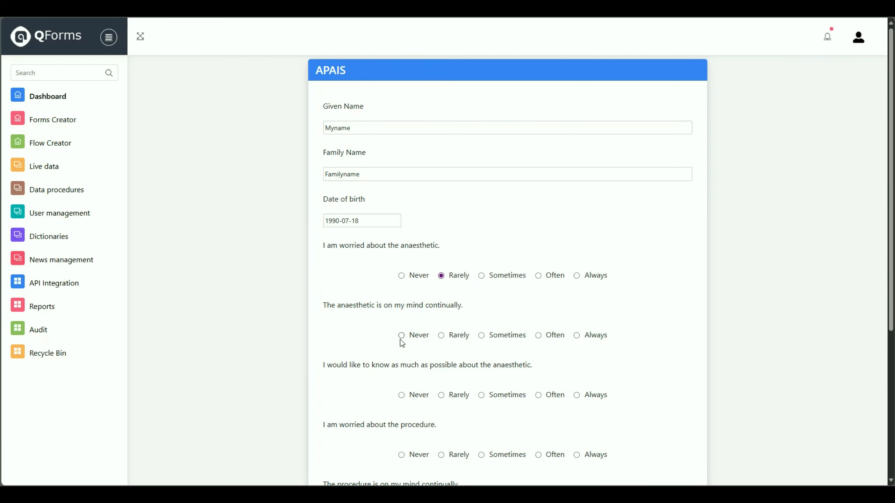
click(401, 337)
scroll(430, 370, down, 1)
click(481, 349)
scroll(480, 349, down, 2)
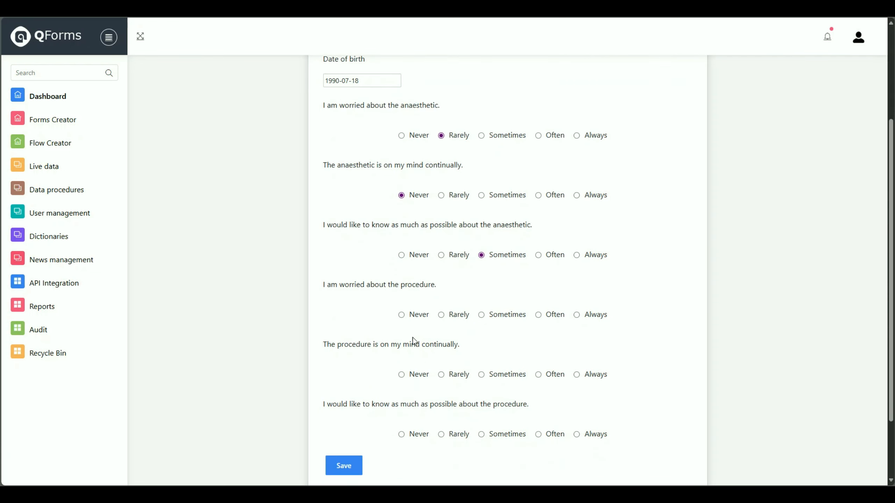
- Answer the three procedure questions with Never, Sometimes and Often, and save the completed form
click(408, 320)
click(481, 375)
click(538, 435)
scroll(498, 407, down, 2)
click(351, 387)
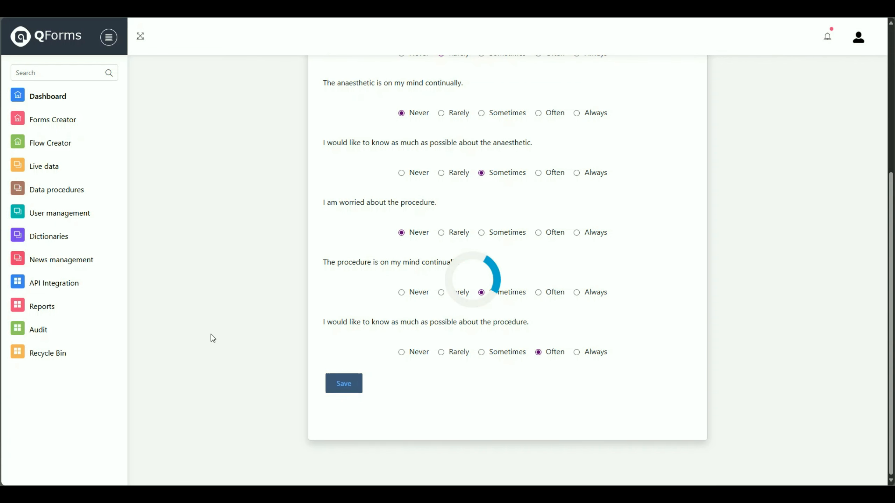
scroll(316, 219, up, 2)
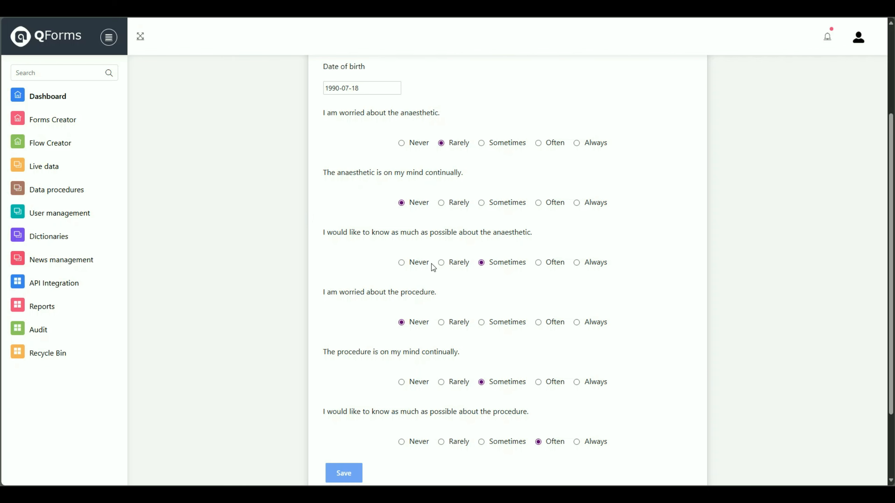
scroll(432, 264, down, 1)
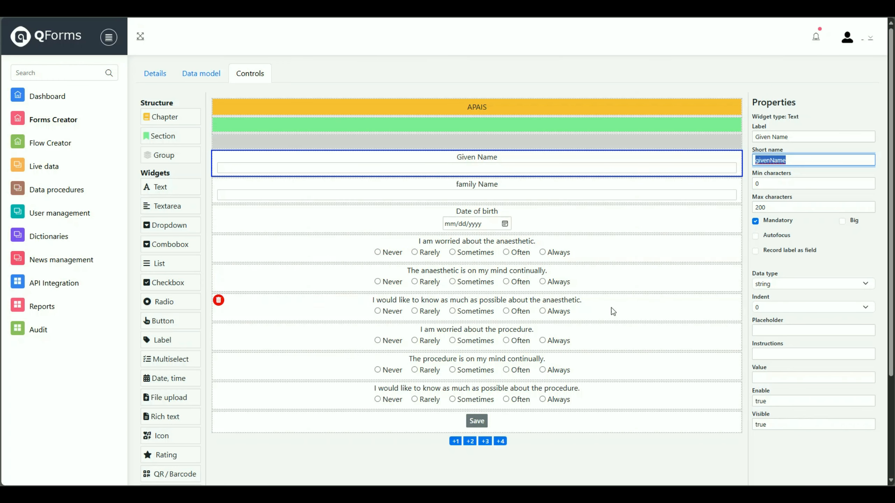
- Examine the properties of the first anaesthetic question and the value codes in its answer option dictionary
click(602, 260)
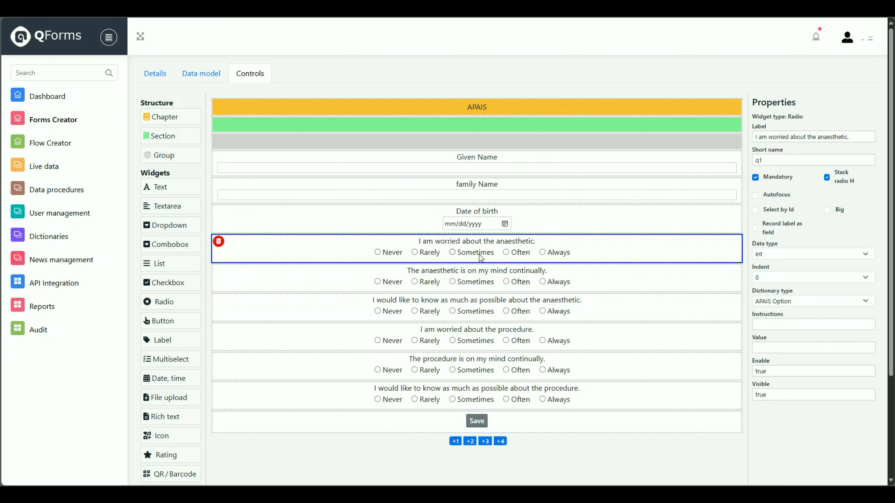
click(53, 240)
click(233, 437)
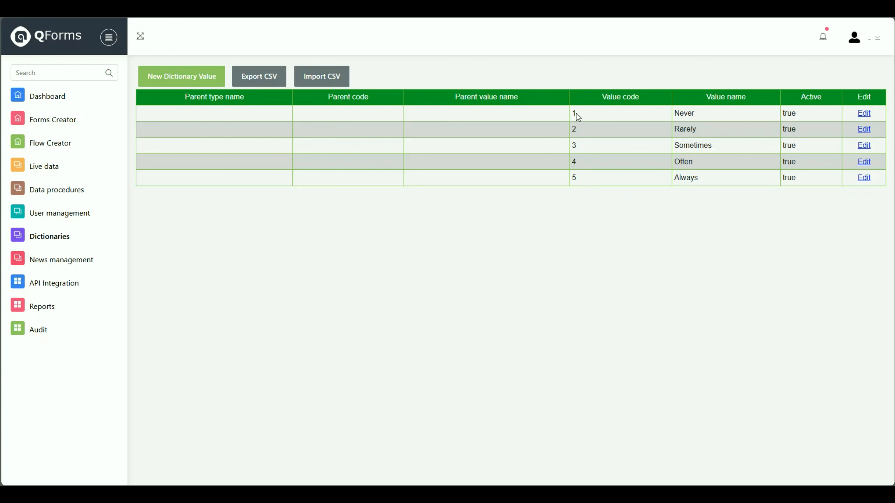
- Reopen the APAIS form's controls and add two text widgets below the Save button
click(63, 120)
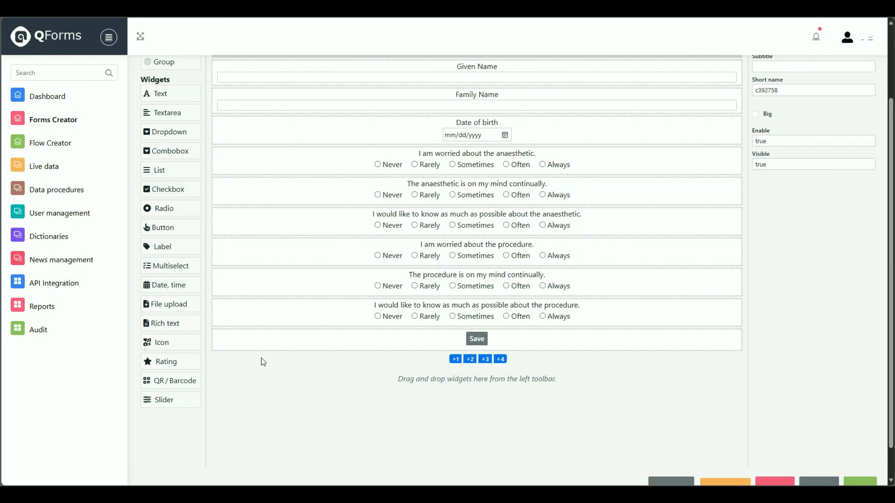
drag(159, 93, 307, 385)
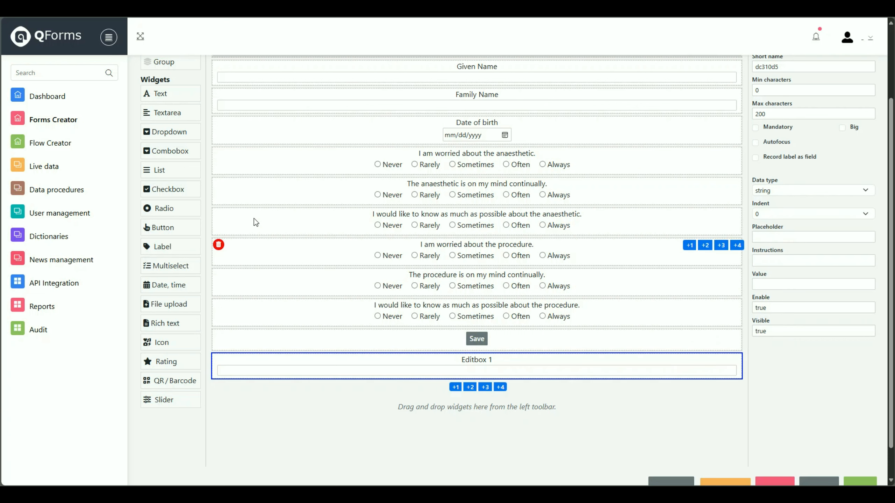
drag(184, 96, 319, 389)
- Change the label of the first new text field below the Save button to "Anxiety score"
click(518, 362)
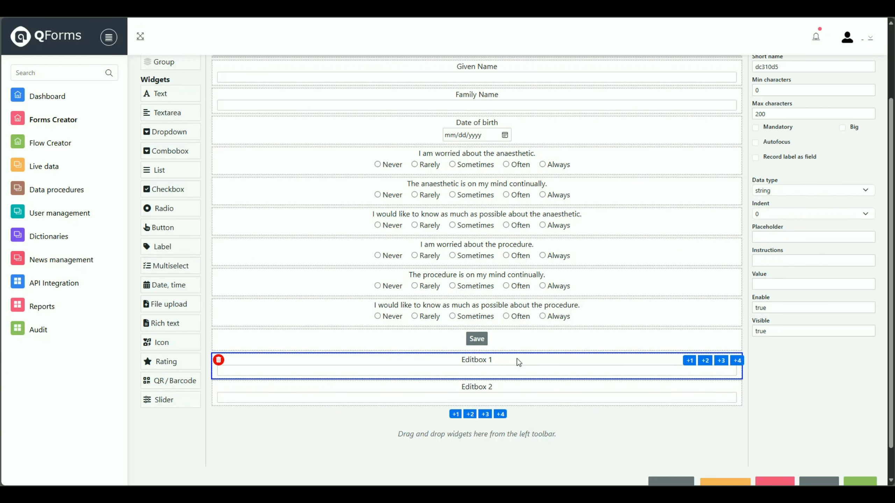
scroll(514, 127, up, 3)
scroll(512, 349, down, 3)
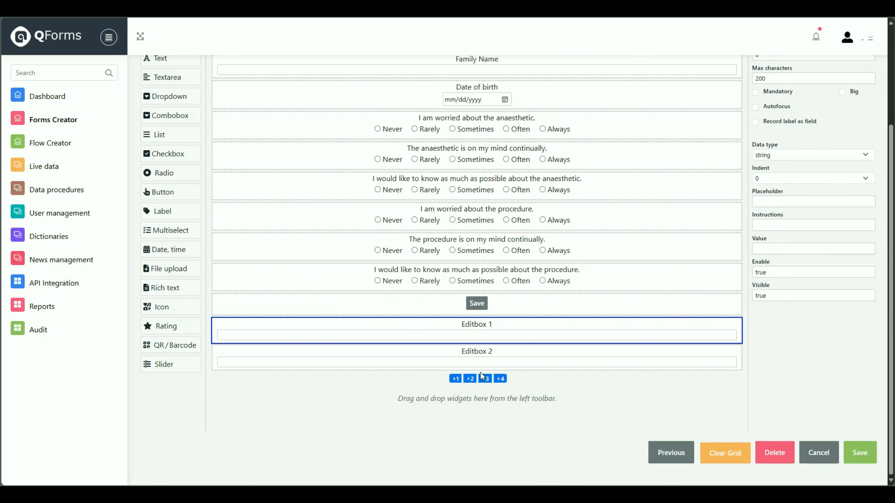
scroll(687, 137, up, 3)
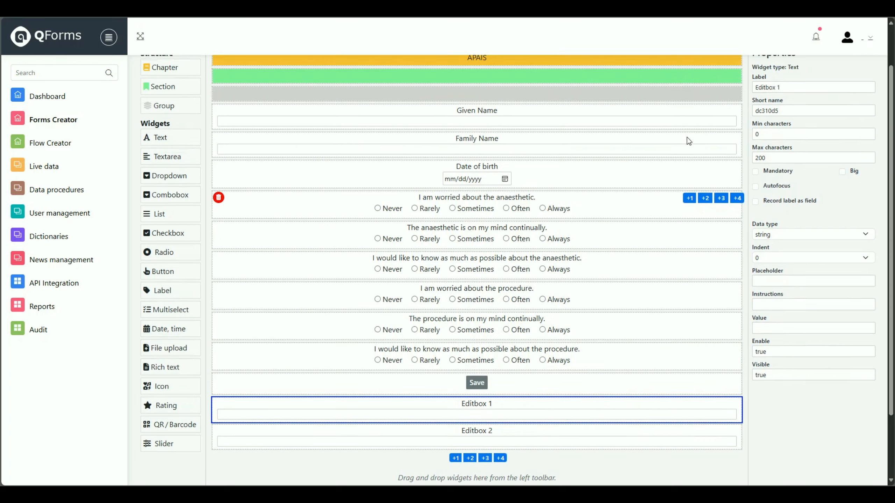
triple_click(789, 137)
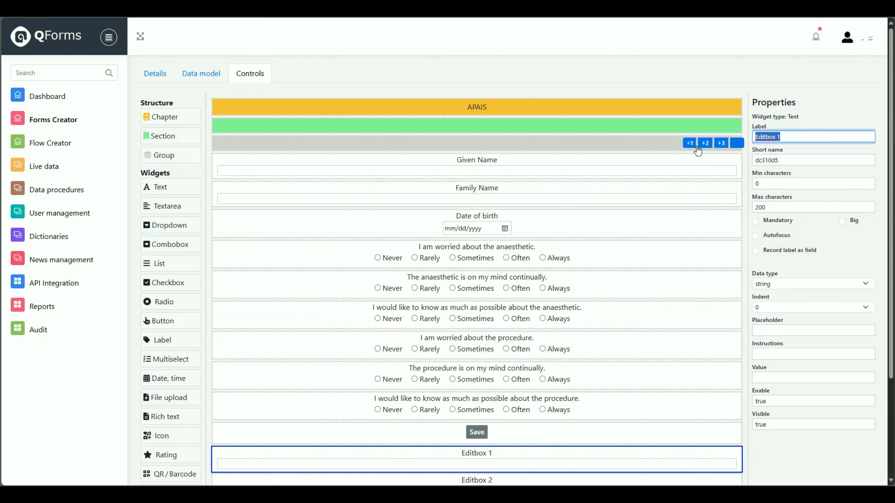
text(Anxiety score)
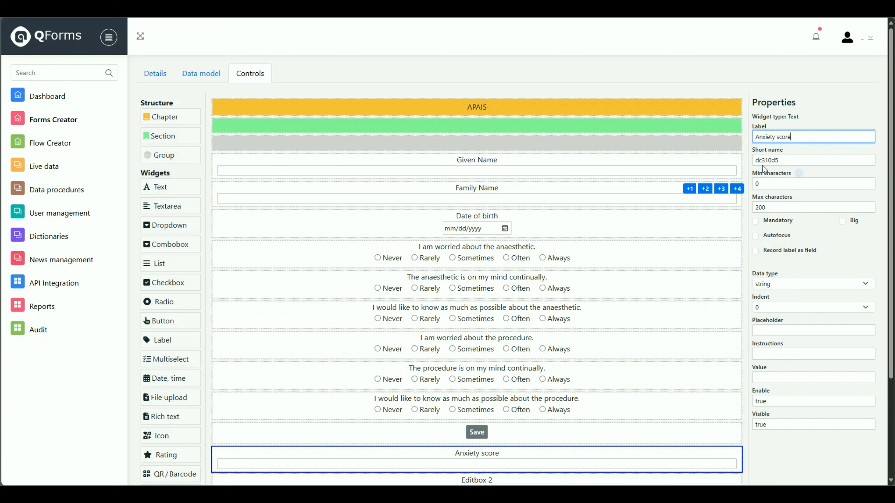
- Set the Anxiety score field's short name to anxietyScore and its data type to int
triple_click(790, 160)
text(anxietyu)
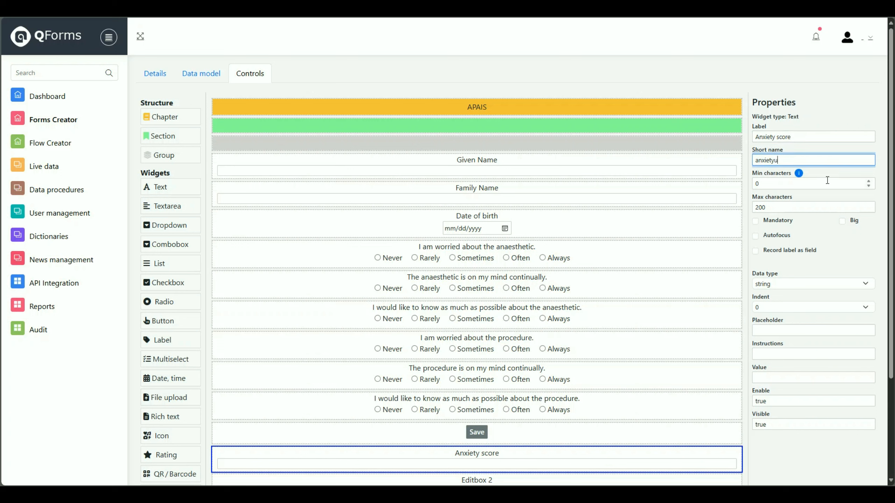
text(Score)
click(776, 160)
key(BackSpace)
click(782, 283)
click(775, 302)
- Change the label of the second new text field below the Save button to "Information desire"
scroll(675, 306, down, 2)
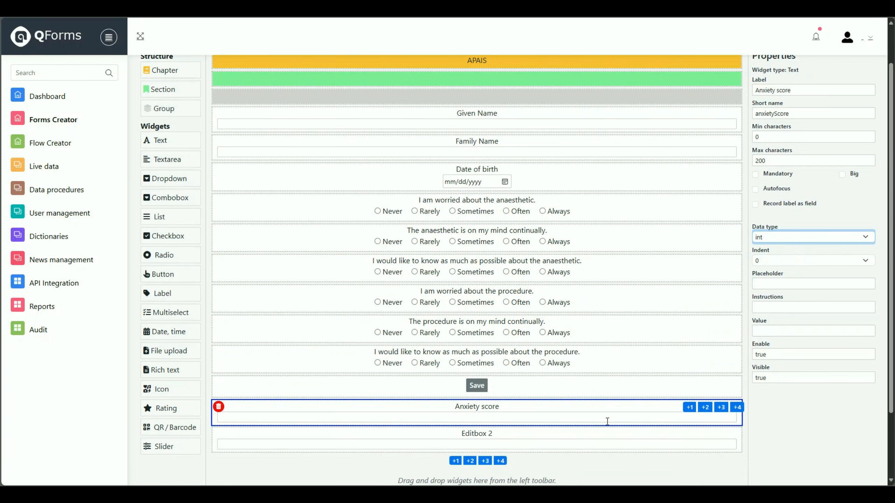
click(604, 434)
scroll(788, 158, up, 2)
triple_click(792, 136)
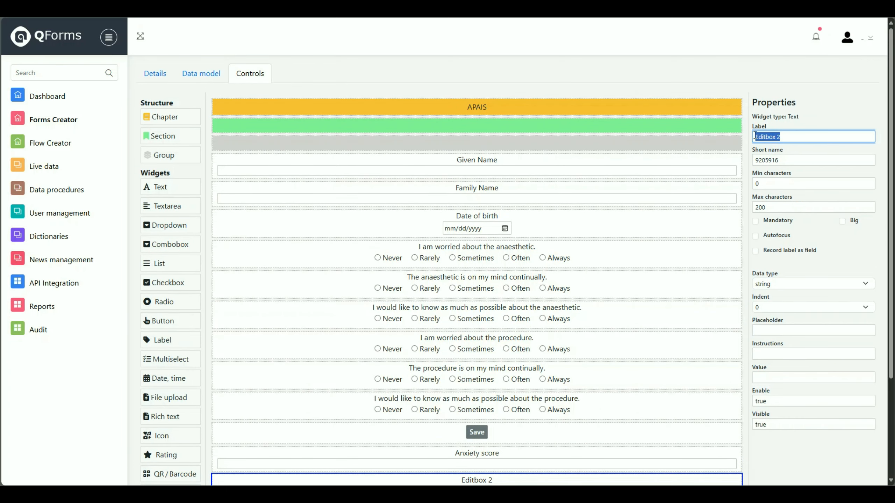
text(Information desi)
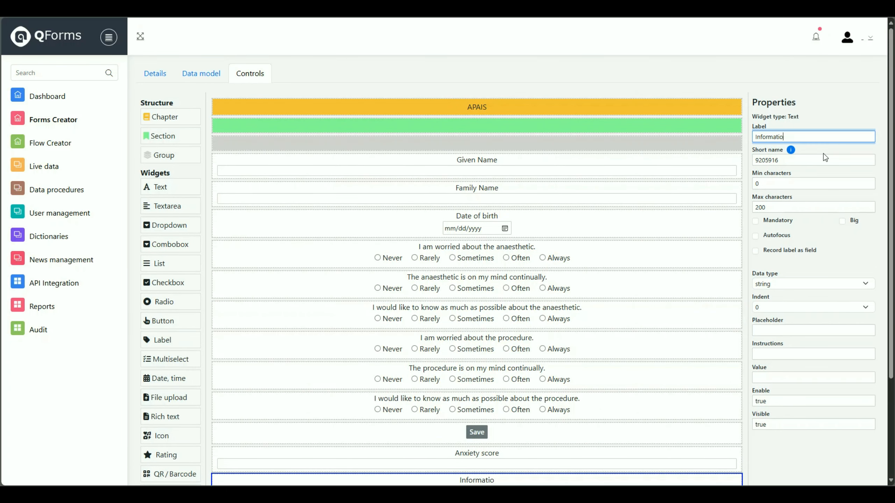
text(re)
- Set the Information desire field's short name to id and its data type to int
click(800, 159)
drag(796, 160, 755, 161)
text(id)
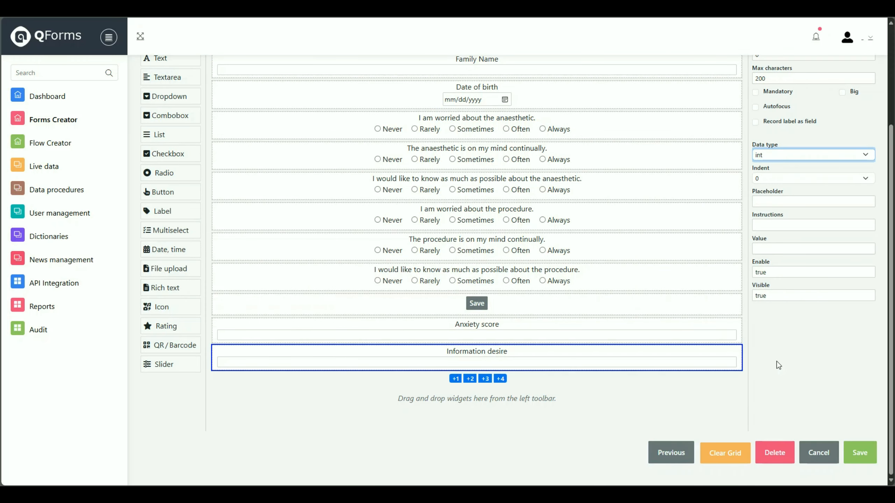
double_click(772, 296)
- Consult the anxiety scoring rule in the APAIS Scale PDF and start the Anxiety score field's value formula as =($q1)
click(500, 334)
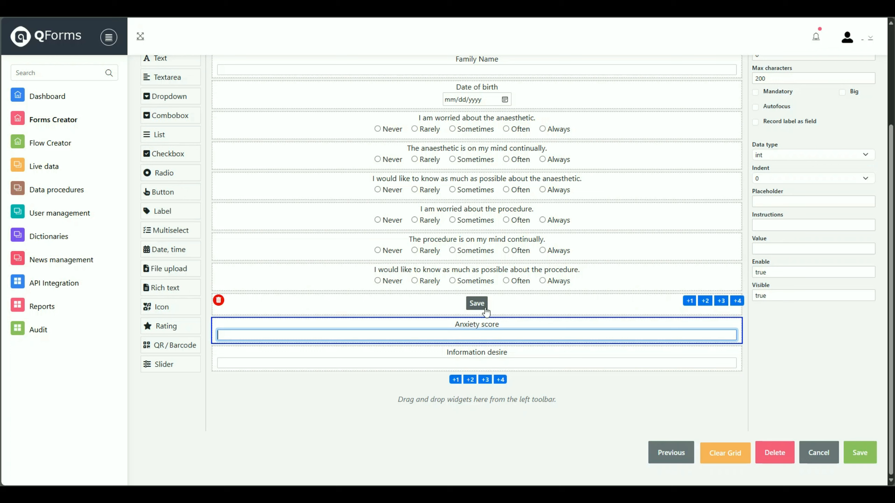
key(ctrl+Tab)
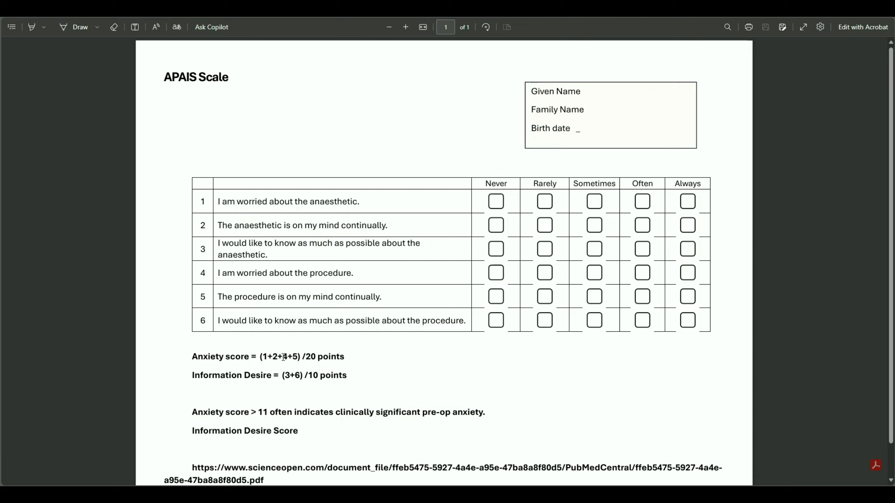
key(ctrl+Tab)
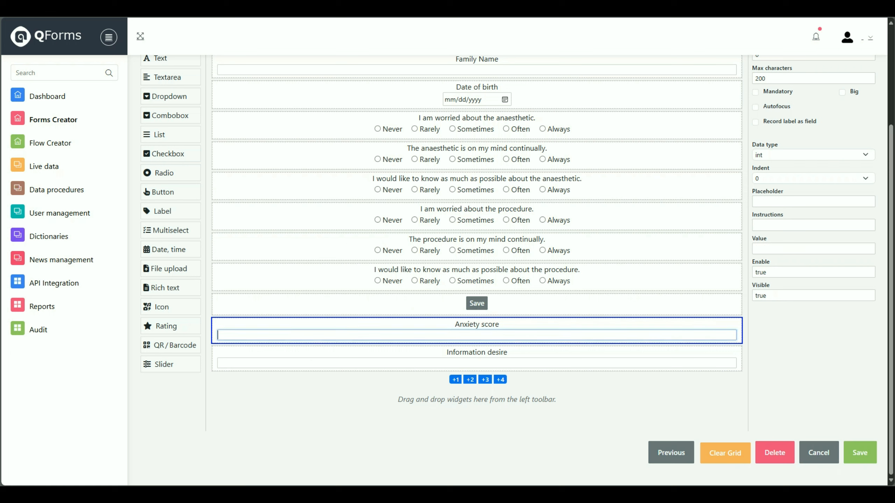
click(365, 331)
text(=($q1)
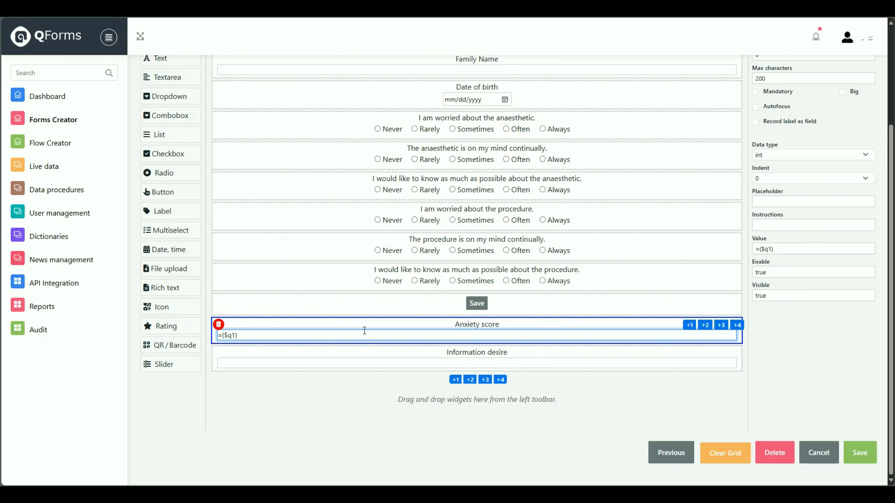
- Check the short name of the first anaesthetic question for use in the score formula
click(532, 132)
scroll(533, 132, up, 1)
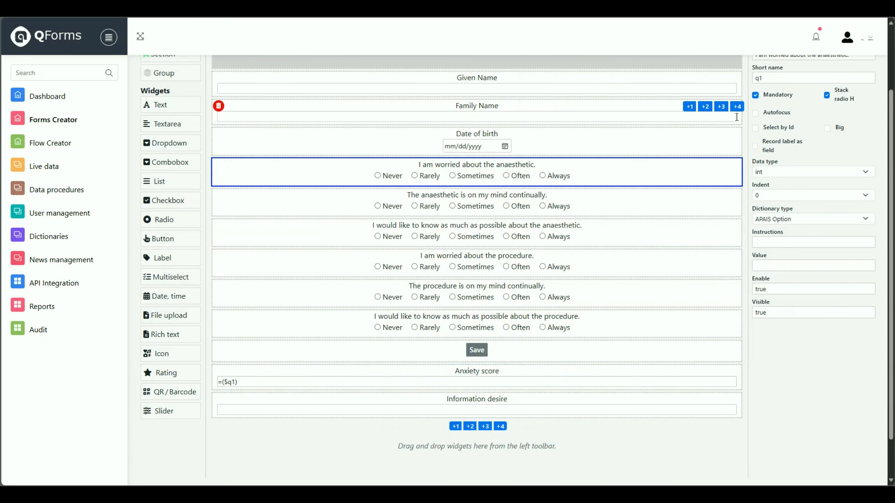
scroll(705, 118, up, 1)
drag(767, 126, 755, 125)
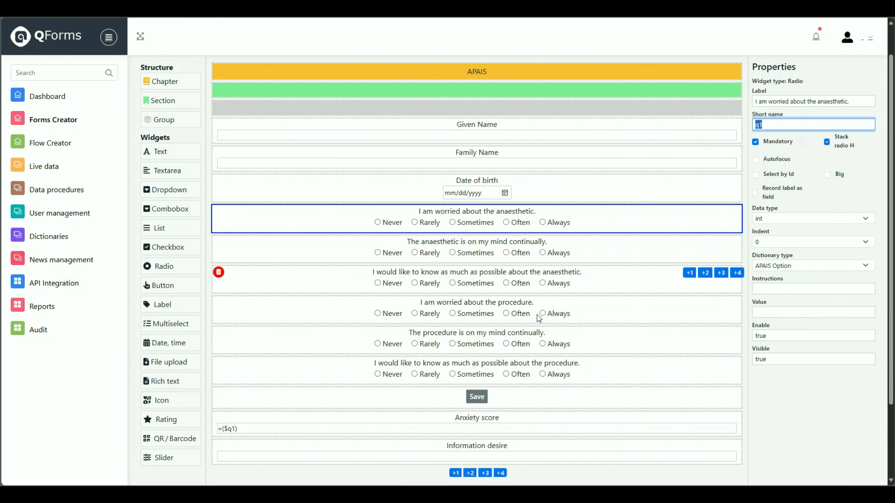
- Extend the Anxiety score field's formula to =($q1 + $q2 + $q4)
scroll(247, 335, down, 2)
click(247, 337)
key(Left)
text(+ )
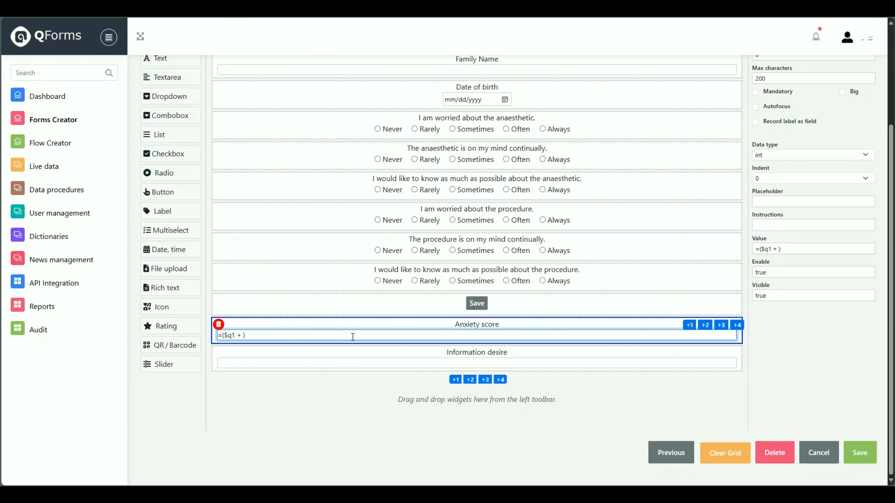
text($q2)
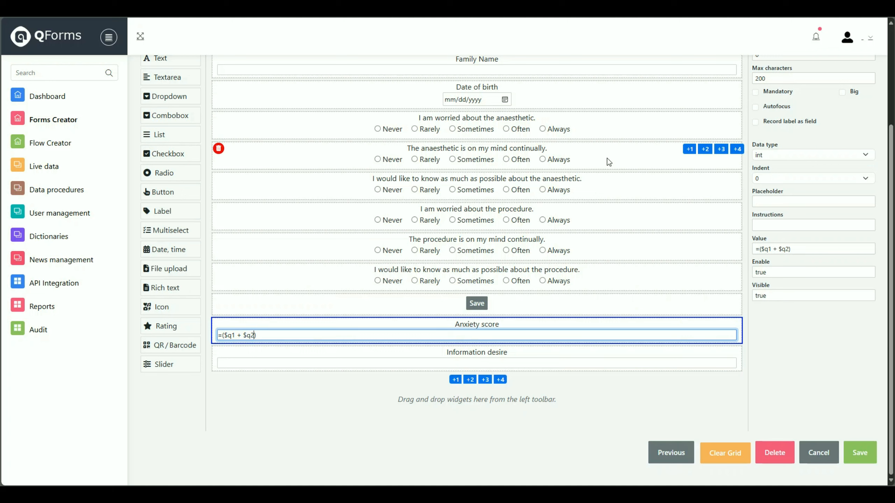
text( + $q4)
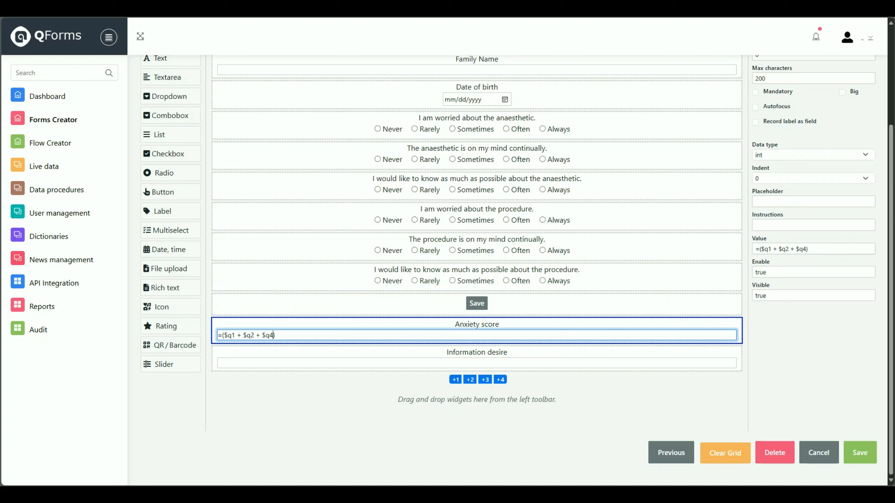
- Recheck the scoring rule in the APAIS Scale PDF and complete the Anxiety score formula as =($q1 + $q2 + $q4 + $q5)
key(alt+Tab)
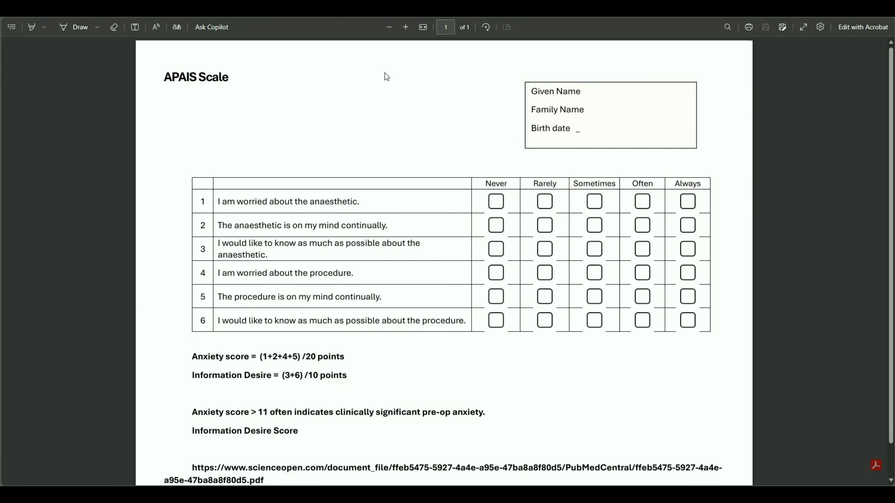
key(alt+Tab)
text(4 + )
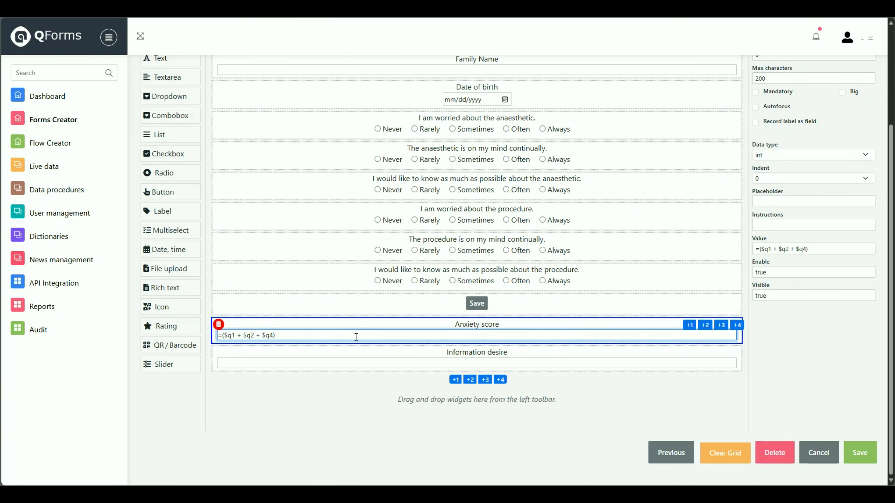
text($q5)
- Look up the information desire rule in the PDF, set that field's value to =($q3+$q6), and save the form
click(332, 362)
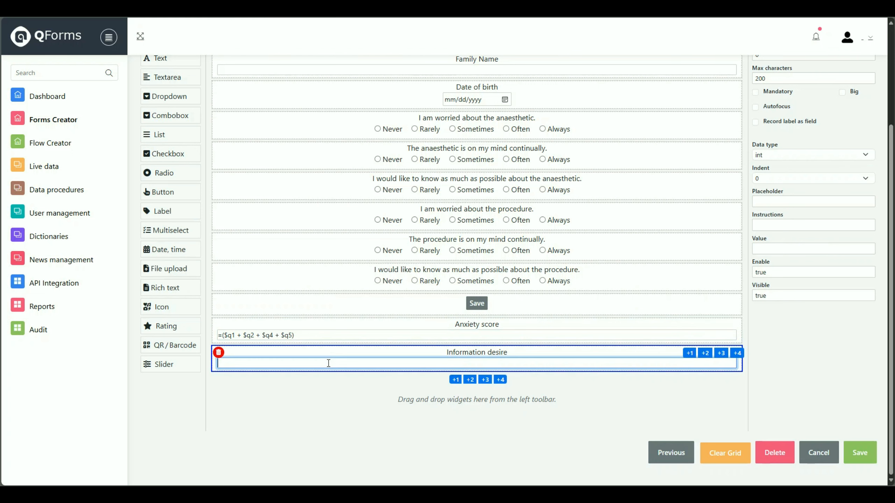
key(alt+Tab)
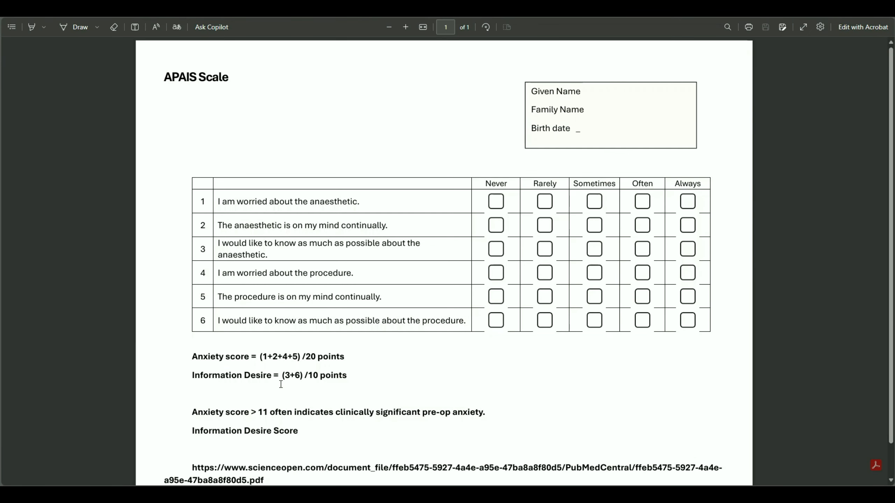
key(alt+Tab)
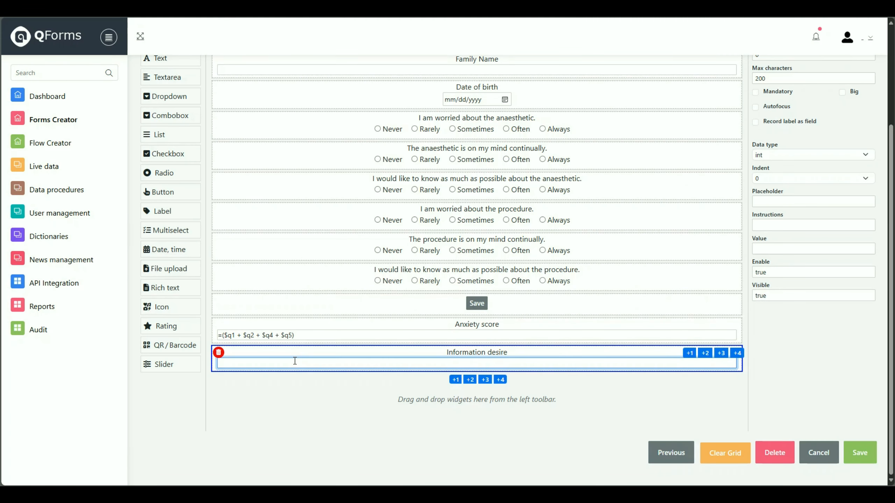
text(=($q3+$q6)
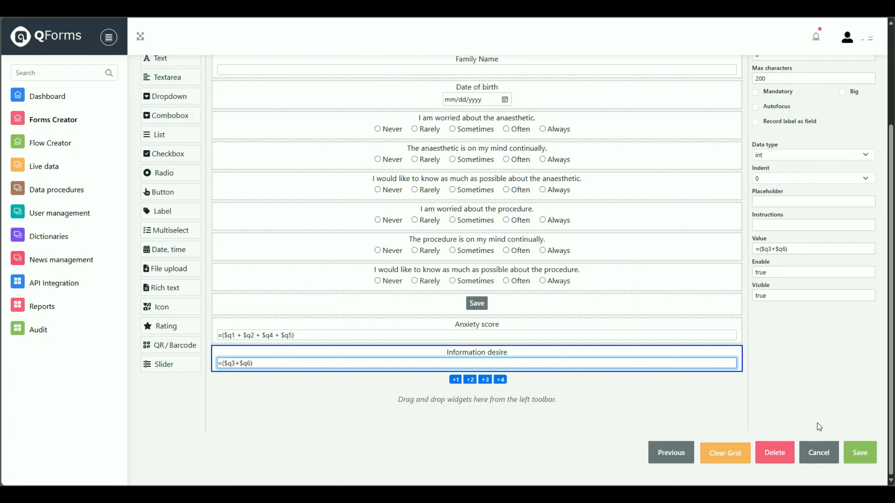
click(859, 453)
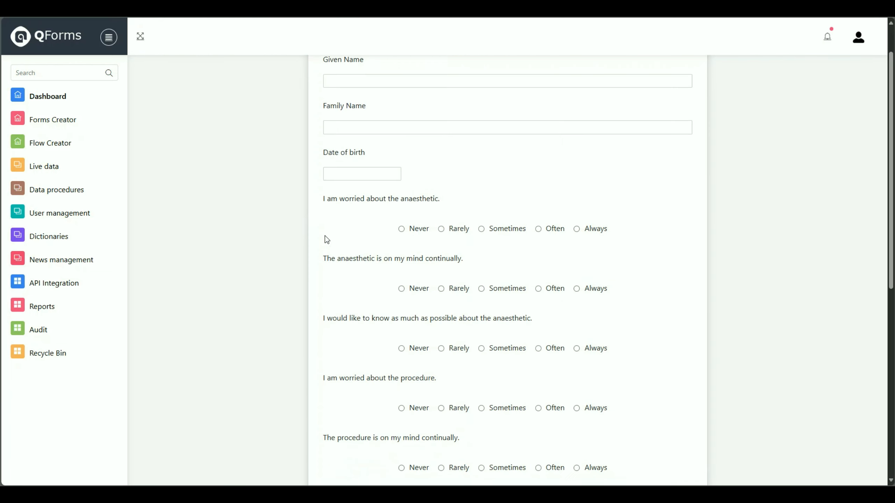
- Answer the six questions of the APAIS test run in order with Never, Sometimes, Rarely, Often, Rarely and Never
scroll(327, 240, down, 1)
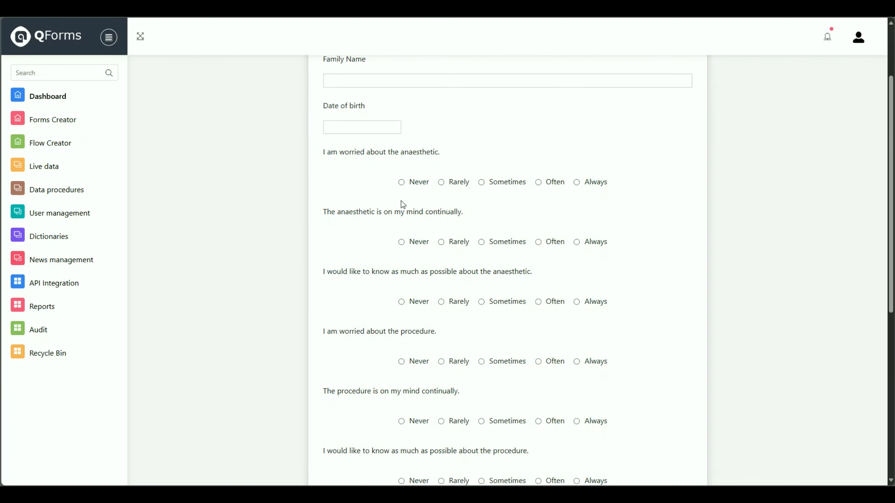
click(402, 182)
click(482, 243)
click(442, 302)
scroll(444, 304, down, 1)
click(539, 315)
scroll(462, 299, down, 2)
click(441, 282)
click(401, 341)
scroll(409, 348, down, 1)
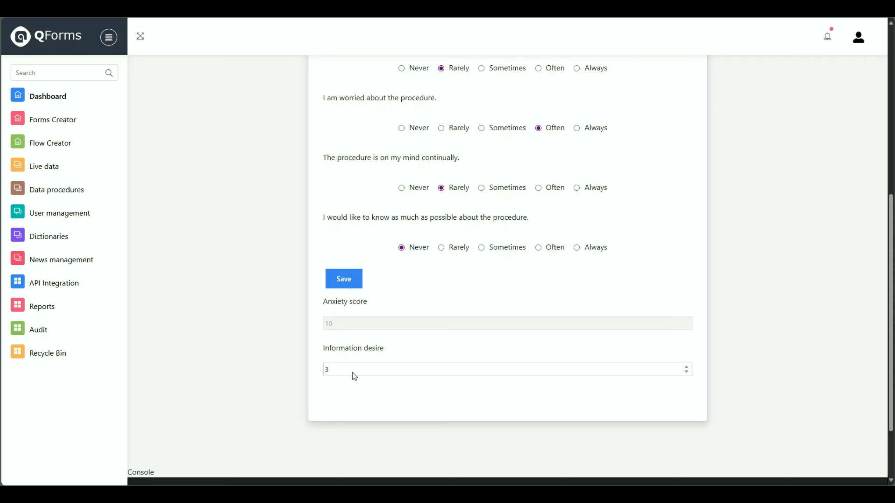
- Change the "I am worried about the procedure." answer to Sometimes and the last question's to Often, then check both score fields
click(482, 129)
click(538, 249)
drag(322, 302, 387, 376)
click(393, 392)
- Reopen the APAIS form in the Forms Creator and show its score fields in the controls layout
click(50, 119)
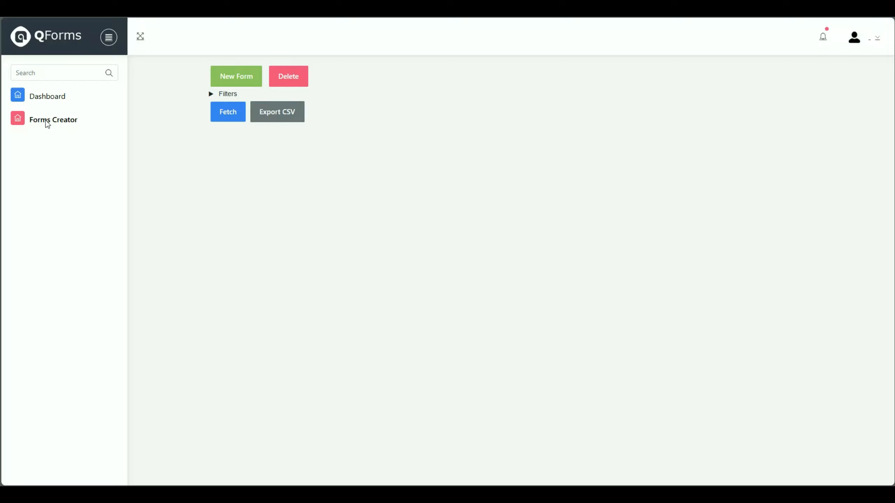
click(248, 229)
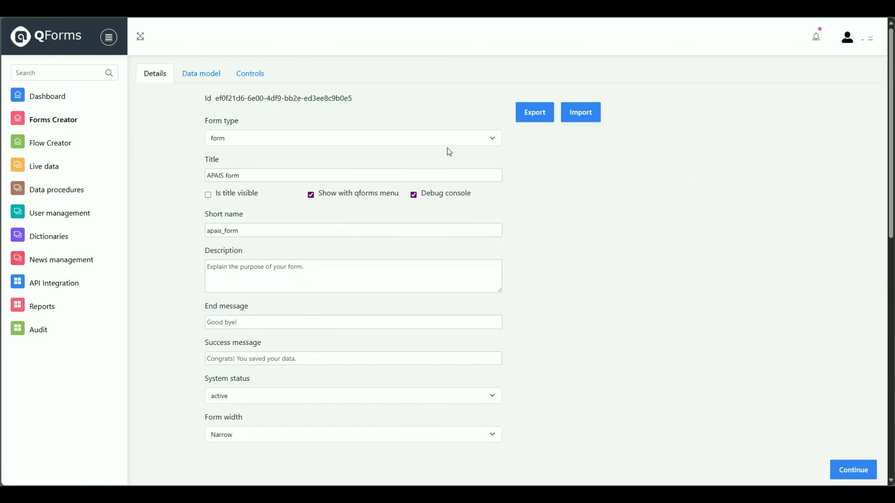
click(247, 75)
scroll(553, 341, down, 3)
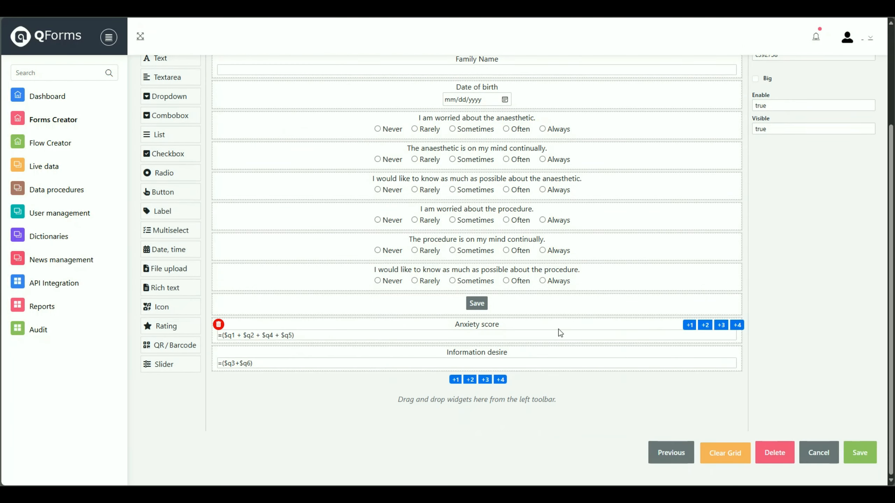
- Hide the Anxiety score and Information desire fields by setting their Visible property to false, and save the form
click(558, 329)
double_click(777, 296)
text(fa)
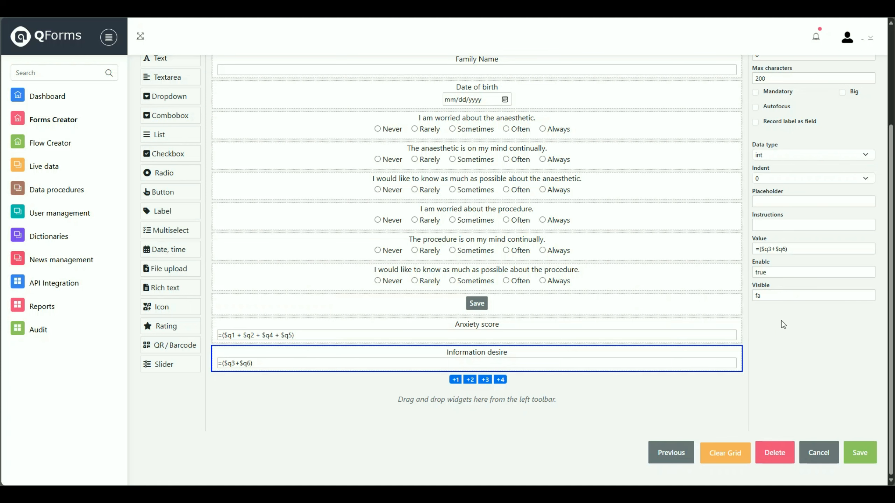
click(770, 301)
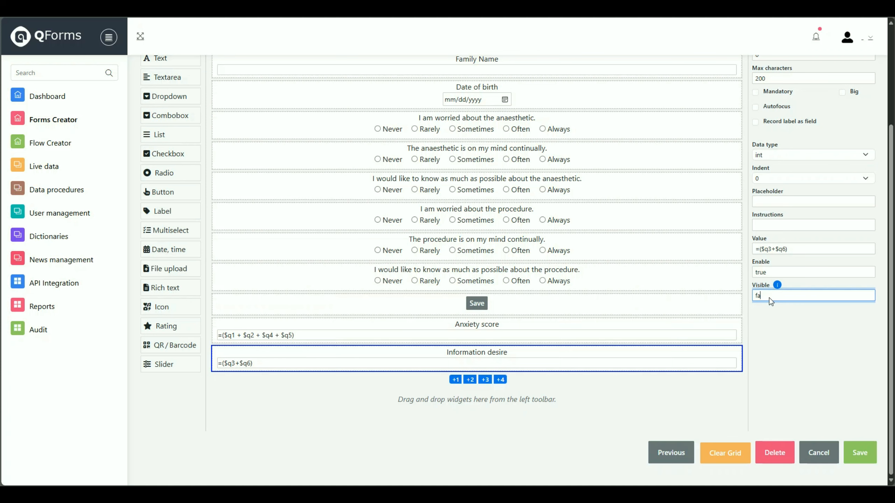
text(lse)
key(Return)
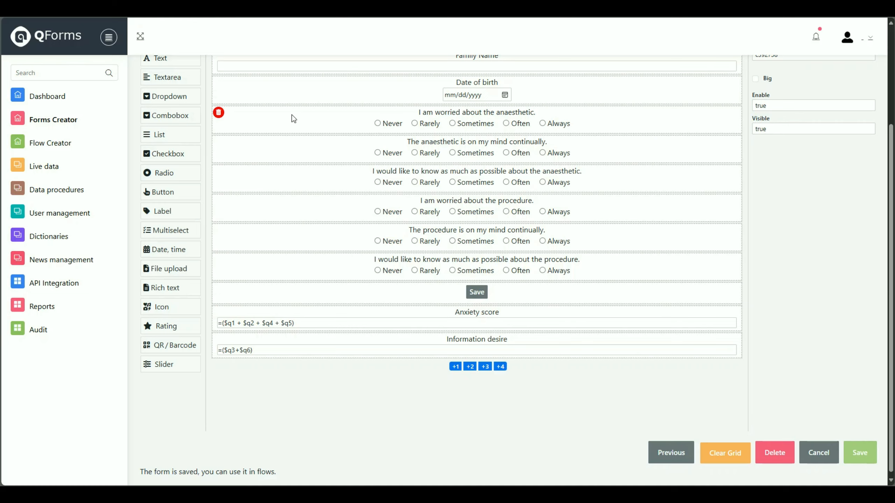
- Start the public APAIS flow from the dashboard and answer the first three questions with Never, Rarely and Never
click(43, 100)
click(284, 74)
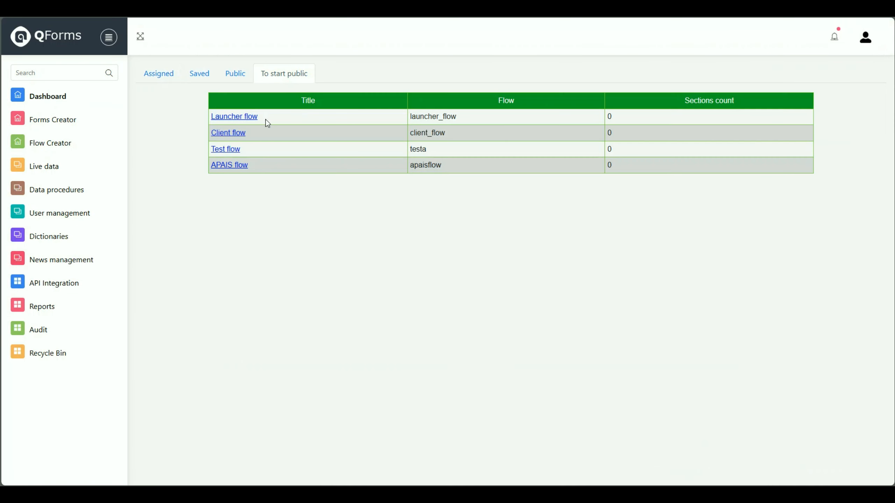
click(227, 165)
scroll(330, 209, down, 1)
click(404, 233)
click(454, 294)
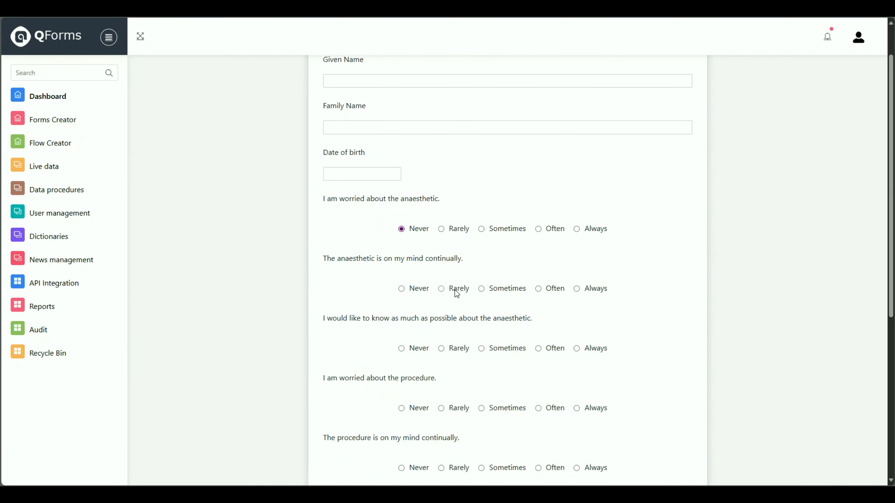
click(418, 349)
- Answer the three remaining procedure questions with Sometimes, Often and Sometimes, and check the area below the Save button
scroll(459, 364, down, 1)
scroll(458, 364, down, 1)
click(497, 362)
click(555, 422)
scroll(547, 403, down, 3)
click(509, 342)
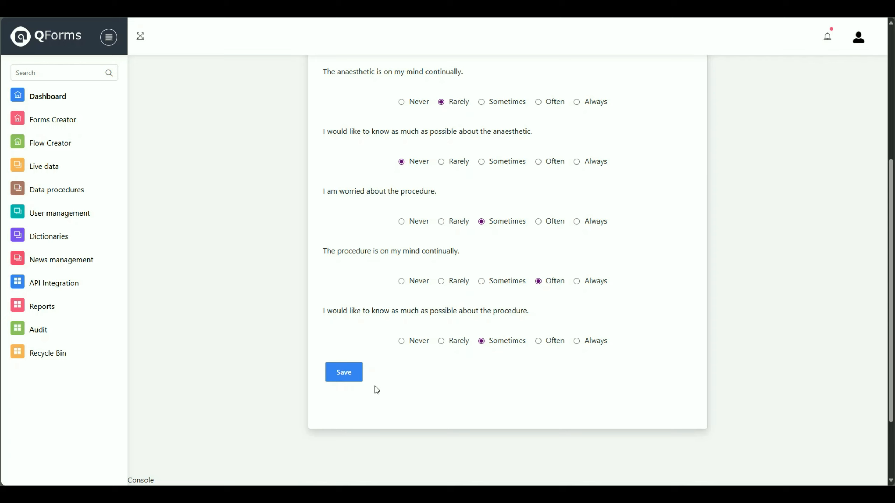
- Open the APAIS flow in the Flow Creator and load its send email action for editing
click(45, 147)
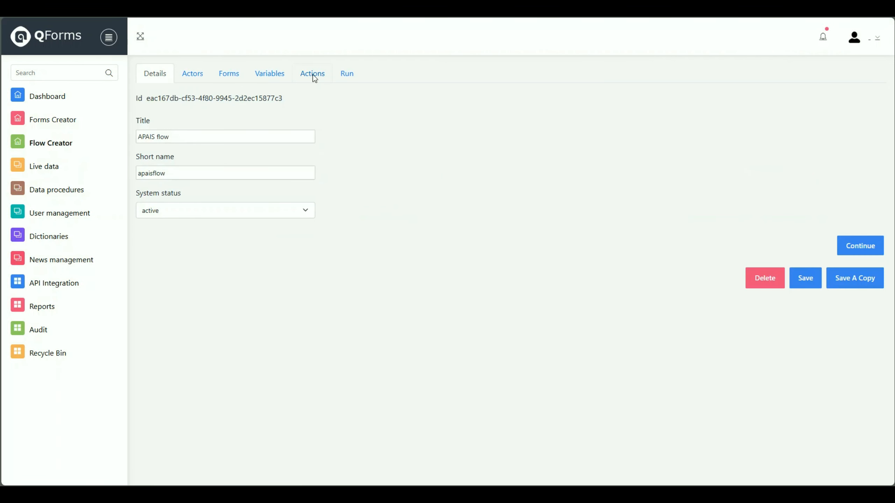
click(315, 78)
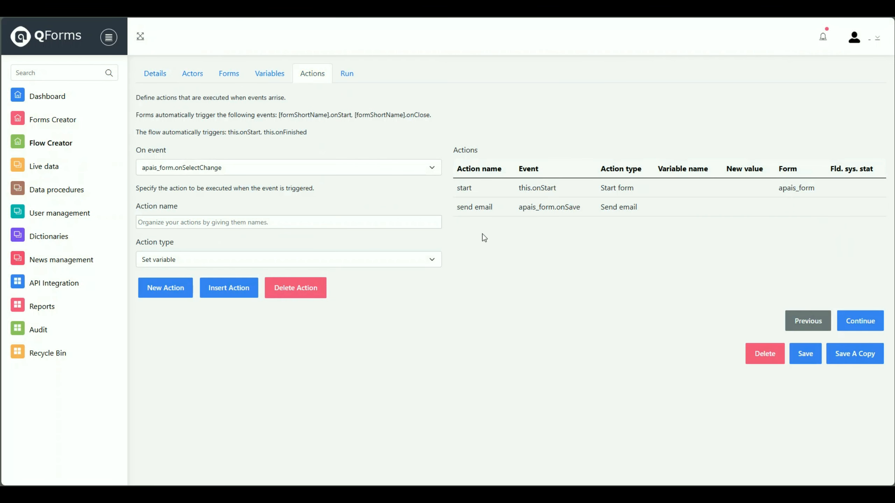
click(537, 208)
scroll(217, 387, down, 3)
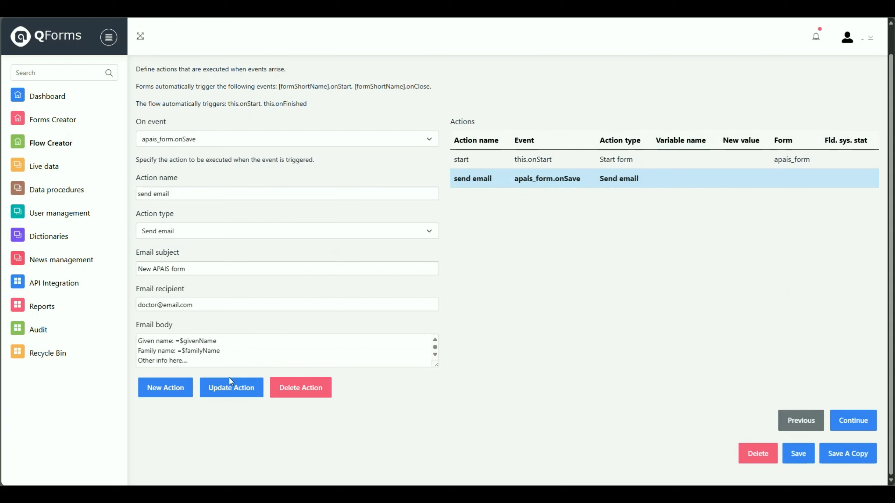
- Add to the email body "Anxiety score: =$anxietyScore", a note that scores > 11 often indicate clinically significant pre-op anxiety, and "Information desire: =$infoDesire"
click(229, 350)
text(Anxiety score: =$)
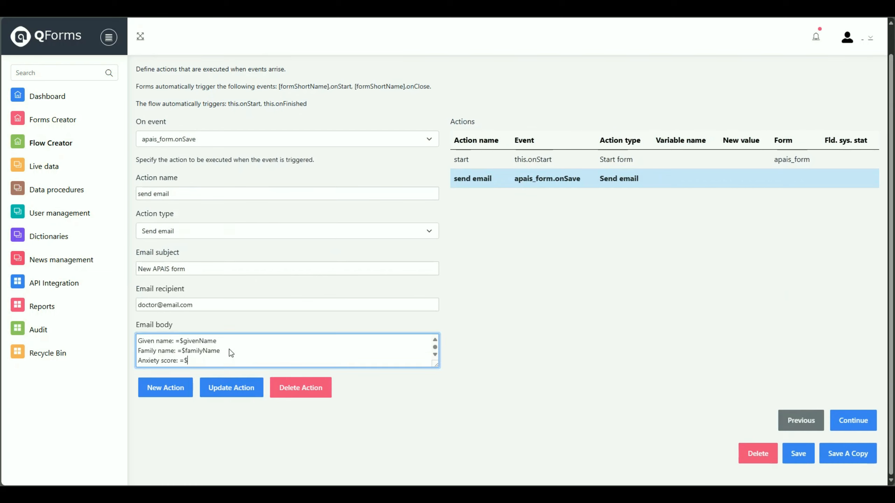
text(anxietyScore)
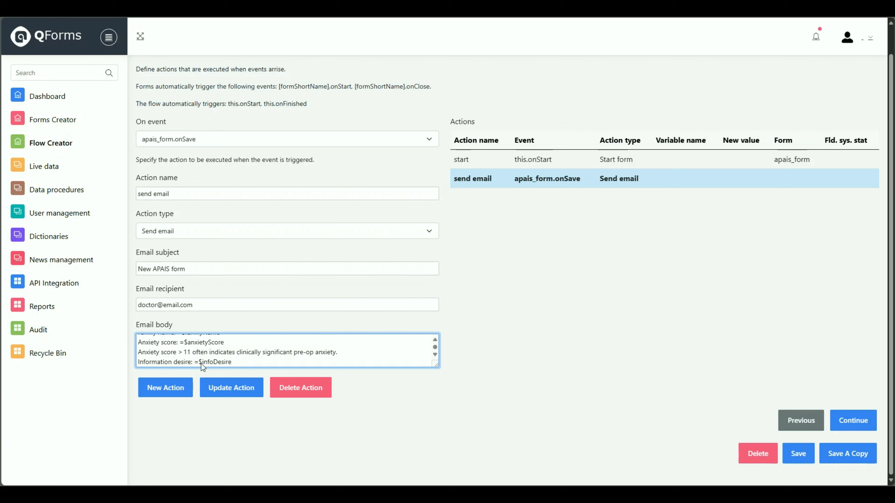
- Check the short names of the Anxiety score and Information desire fields in the APAIS form's controls layout
click(58, 122)
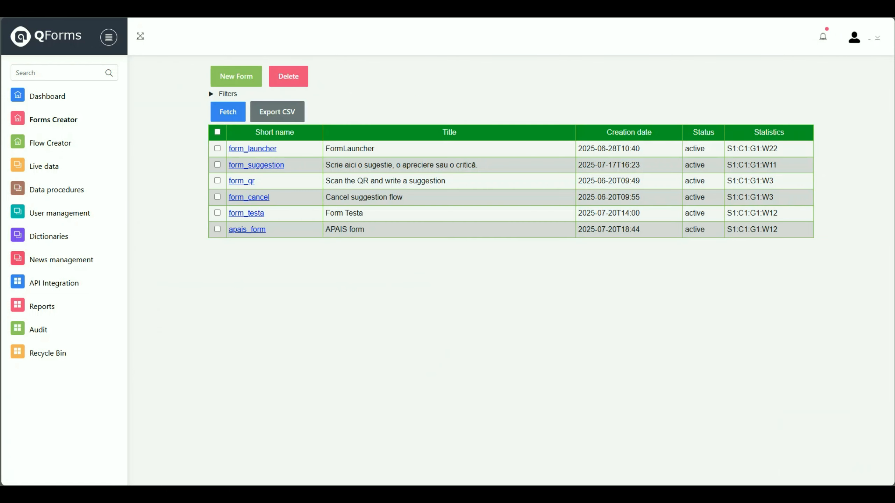
click(251, 231)
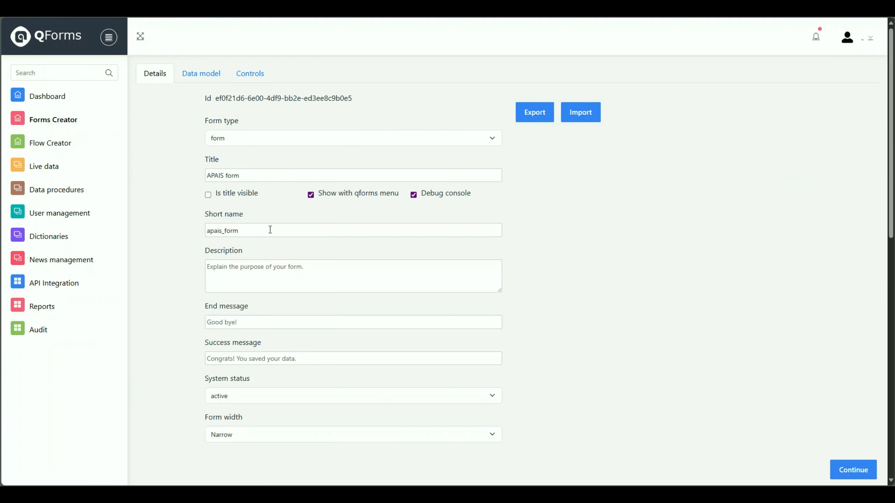
click(247, 74)
scroll(417, 287, down, 4)
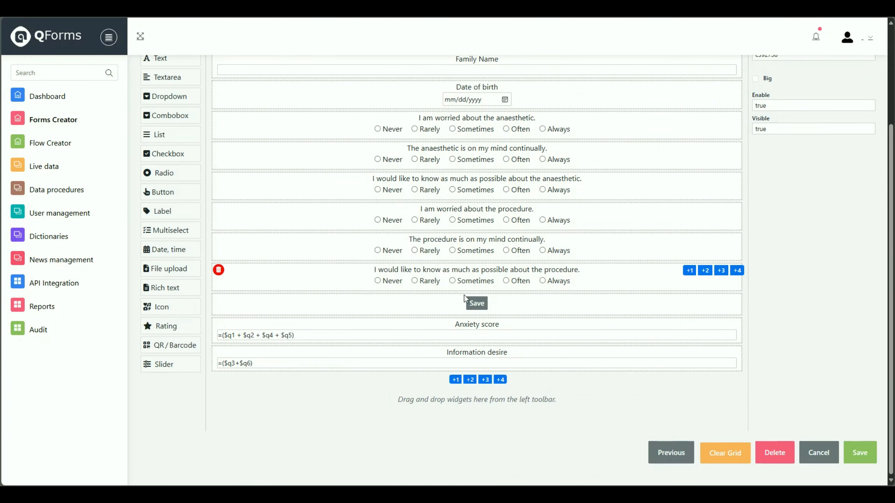
click(524, 324)
scroll(802, 134, up, 3)
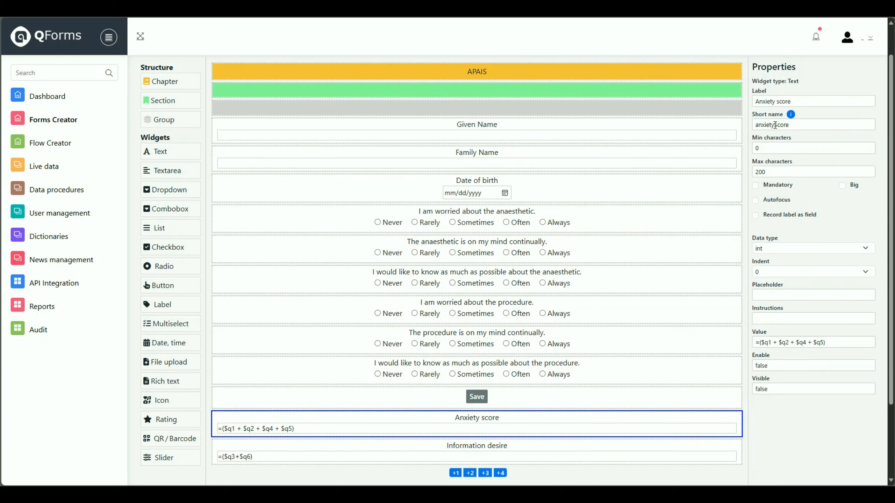
click(217, 445)
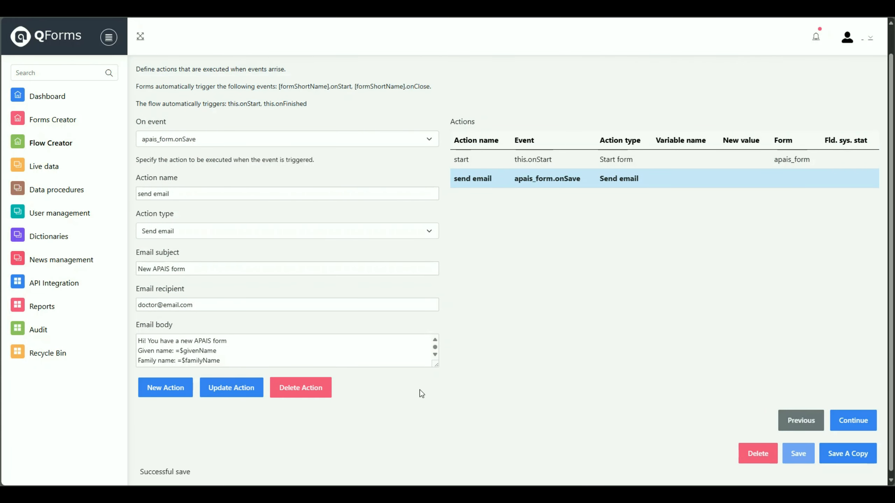
- Start the public APAIS flow from the dashboard and enter the patient's given name, family name and date of birth
click(58, 96)
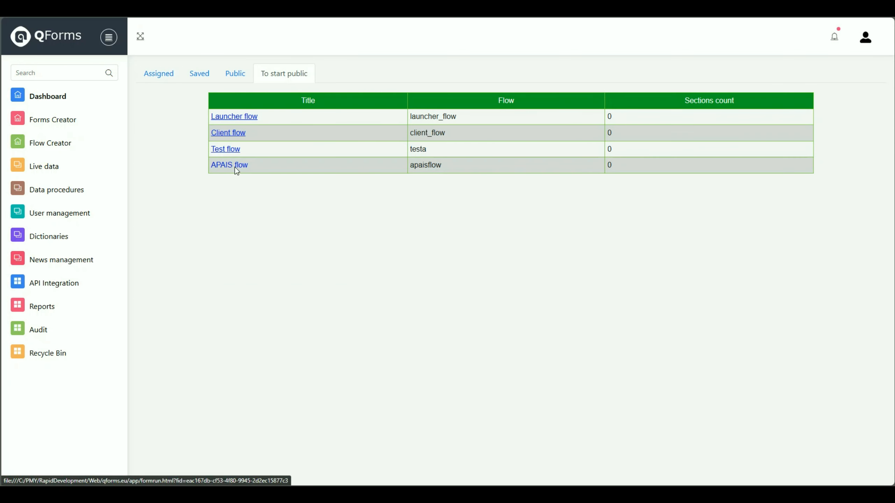
click(234, 166)
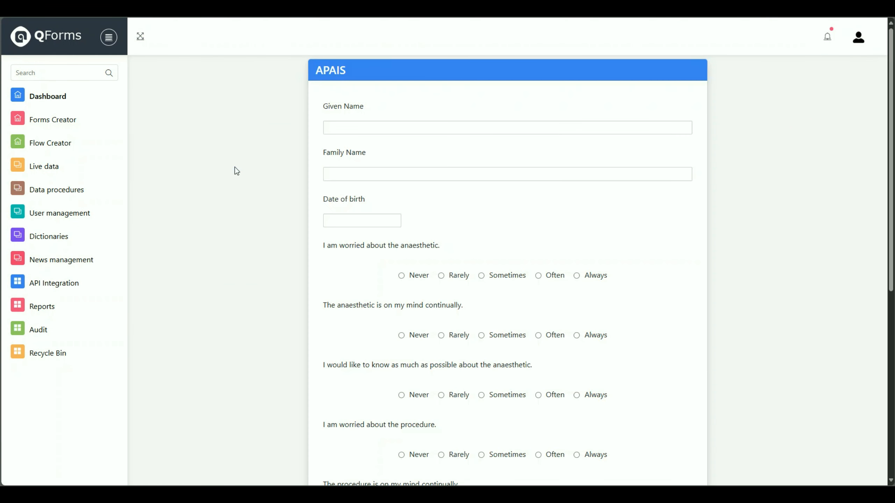
click(370, 131)
key(Down)
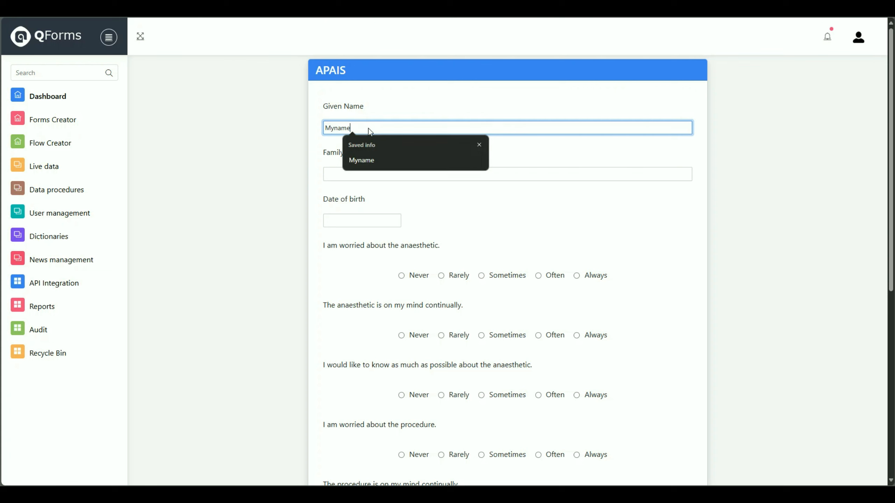
key(Tab)
text(Familyname)
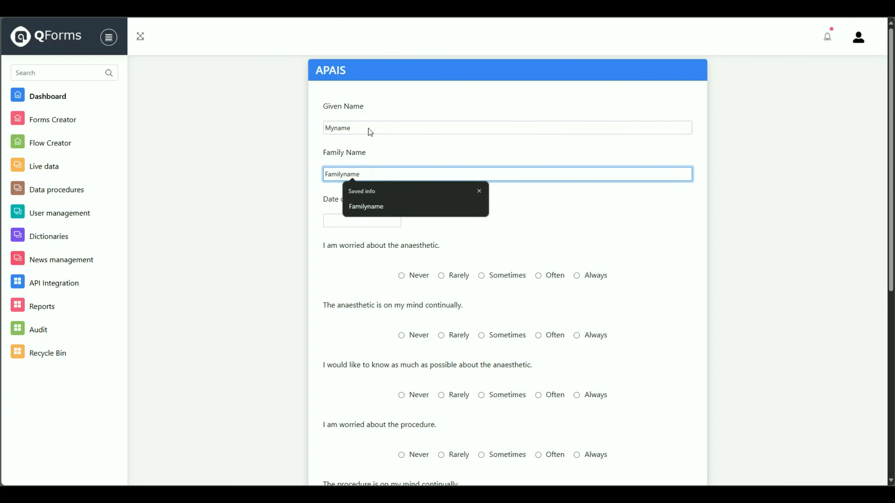
key(Tab)
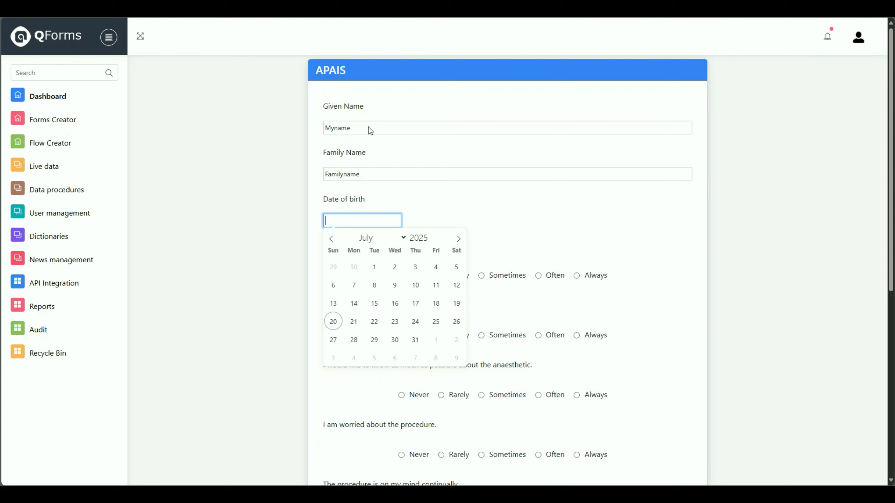
click(432, 240)
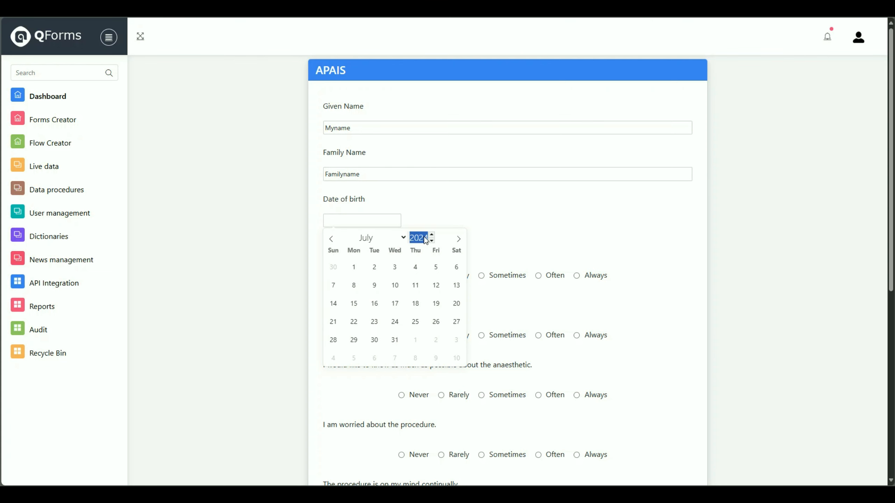
text(1980)
key(Return)
- Answer the six APAIS questions with Rarely, Never, Sometimes, Often, Rarely and Always, and save the questionnaire
click(441, 278)
click(417, 337)
click(516, 395)
scroll(516, 394, down, 4)
click(548, 315)
click(465, 375)
click(577, 434)
scroll(571, 424, down, 3)
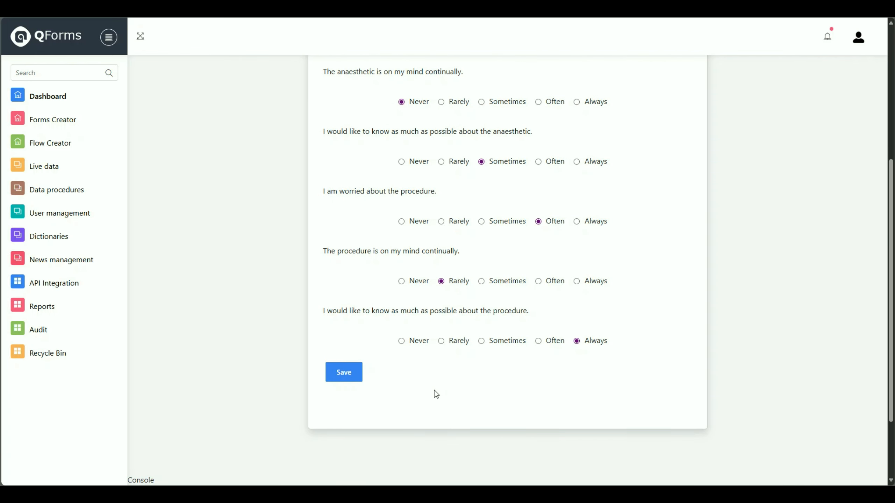
click(347, 380)
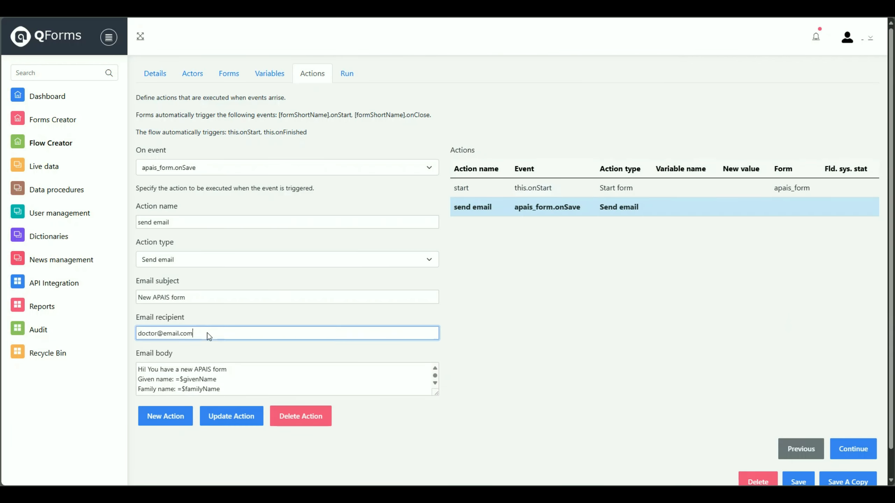
- Check the send email action's recipient, and examine the anxiety score and information desire values in the APAIS email received in Gmail
triple_click(207, 333)
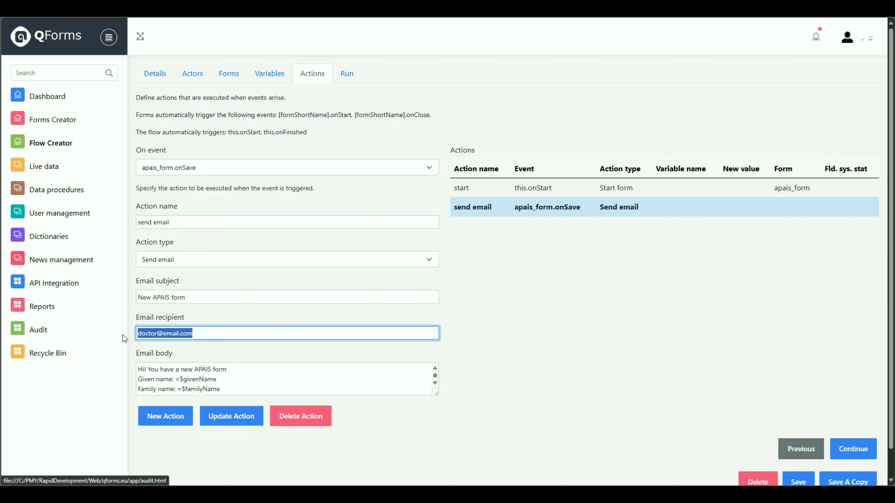
click(208, 345)
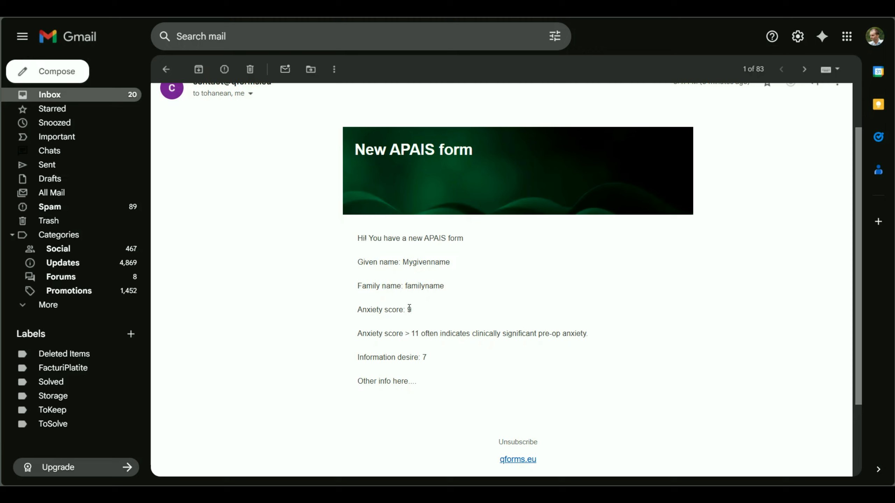
double_click(409, 309)
click(426, 322)
double_click(424, 358)
click(440, 361)
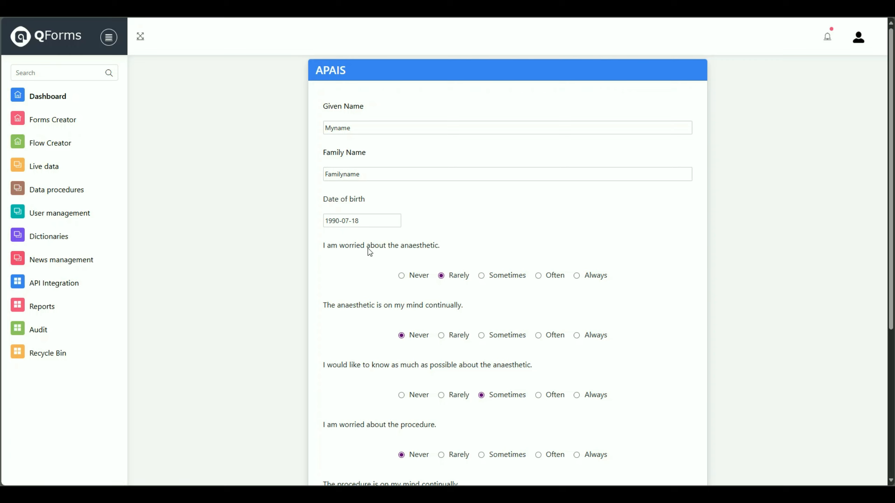
- Reopen the APAIS form in the QForms Forms Creator, turn off Show with qforms menu, and display its controls layout
click(62, 120)
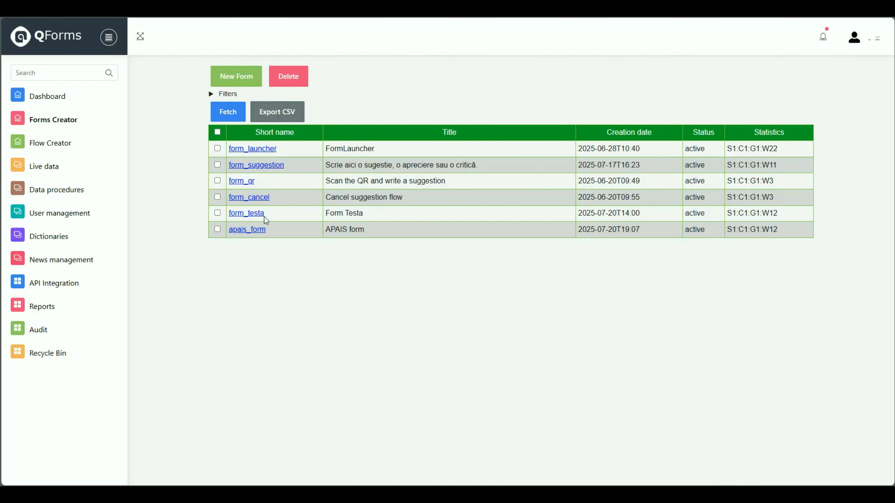
click(249, 229)
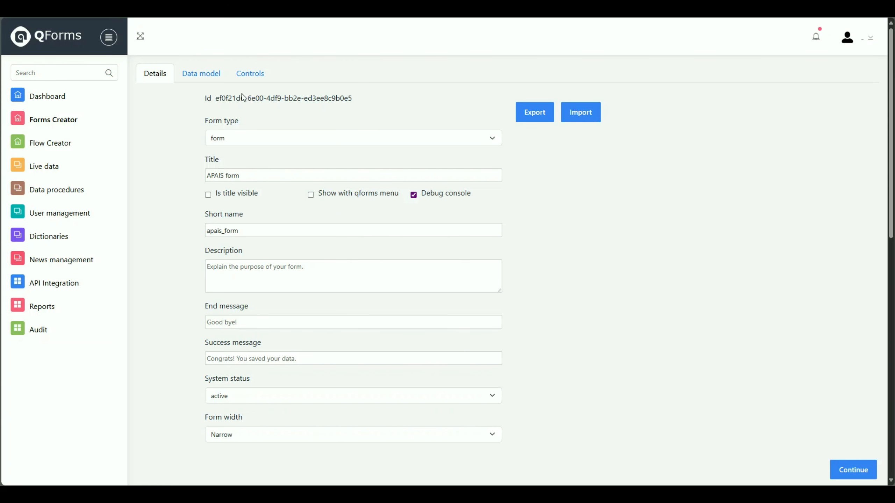
click(255, 76)
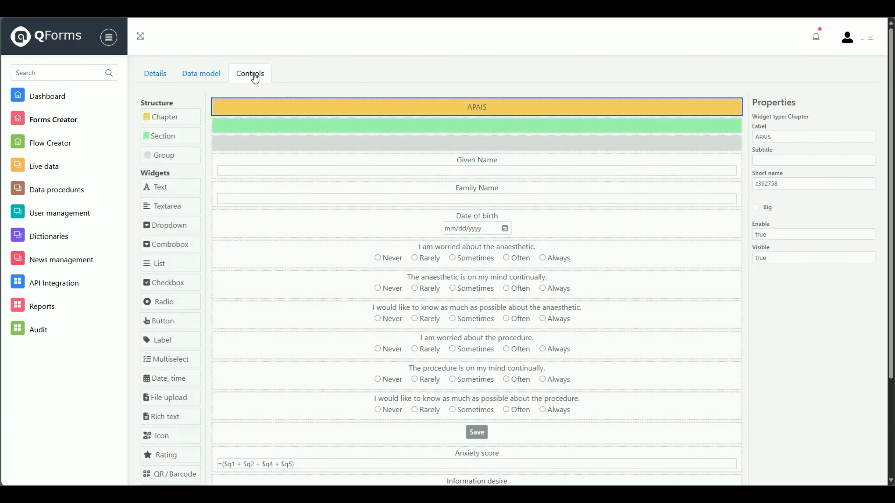
- Turn on the Big option for the Given Name, Family Name, Date of birth and six question fields
click(520, 164)
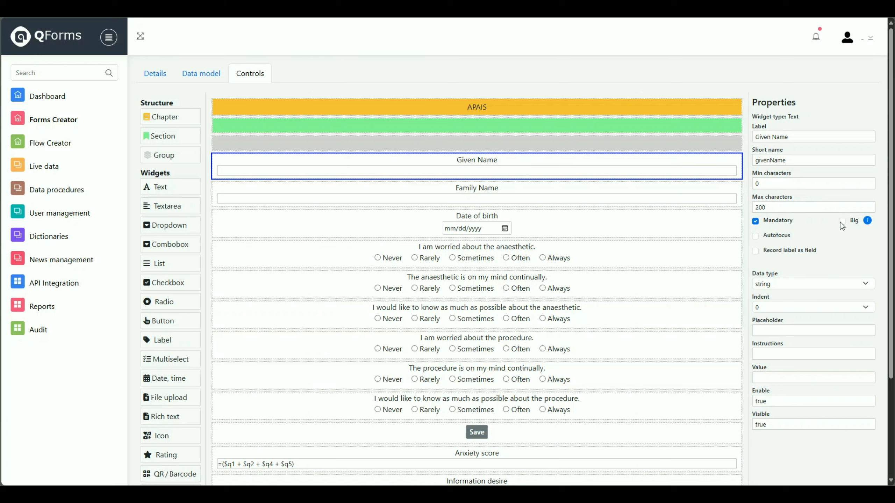
click(655, 191)
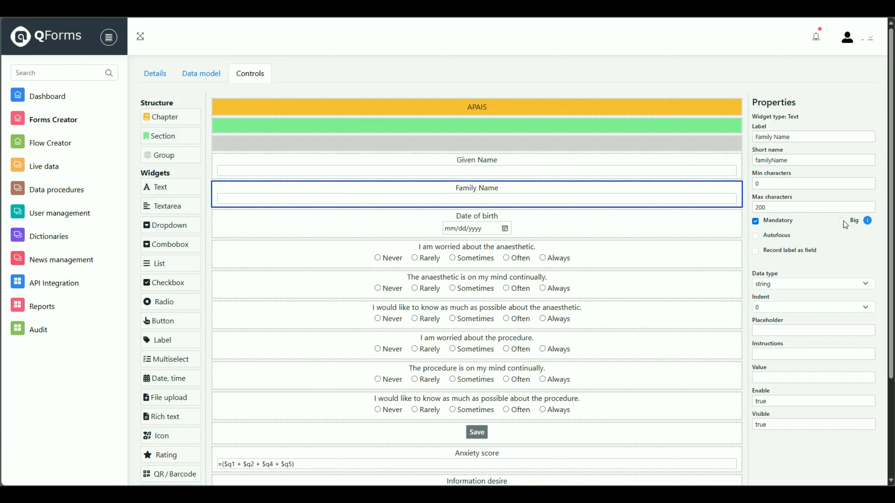
click(652, 230)
click(842, 189)
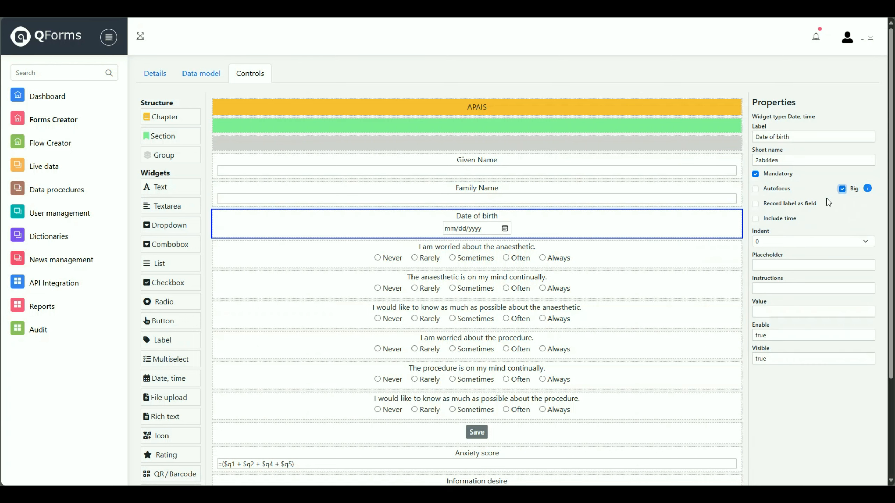
click(662, 260)
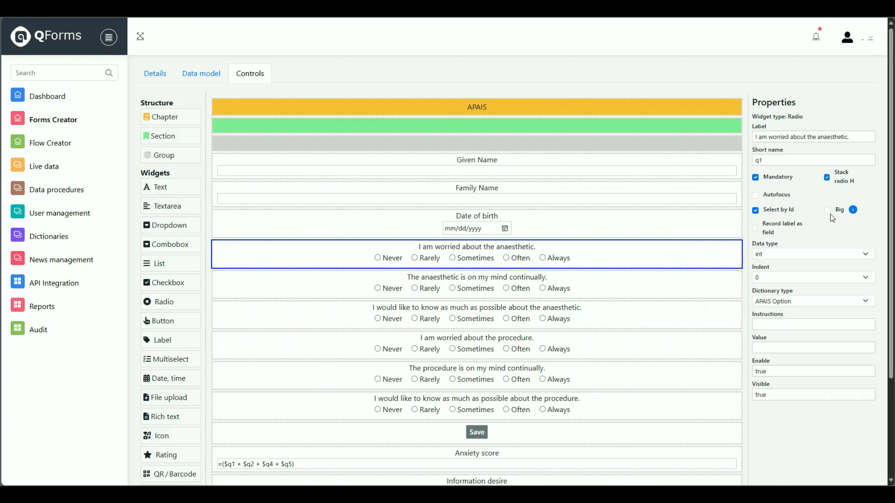
- Make the form's Save button Big and Wide, and save the form
click(543, 434)
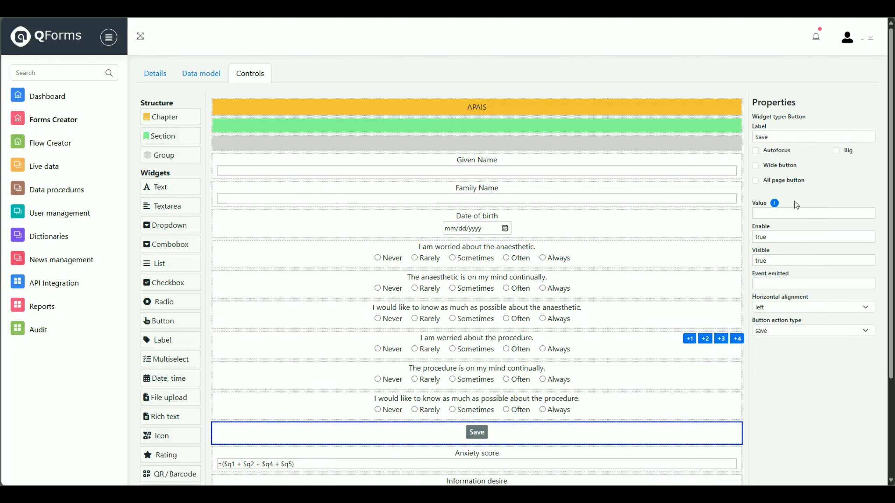
click(837, 151)
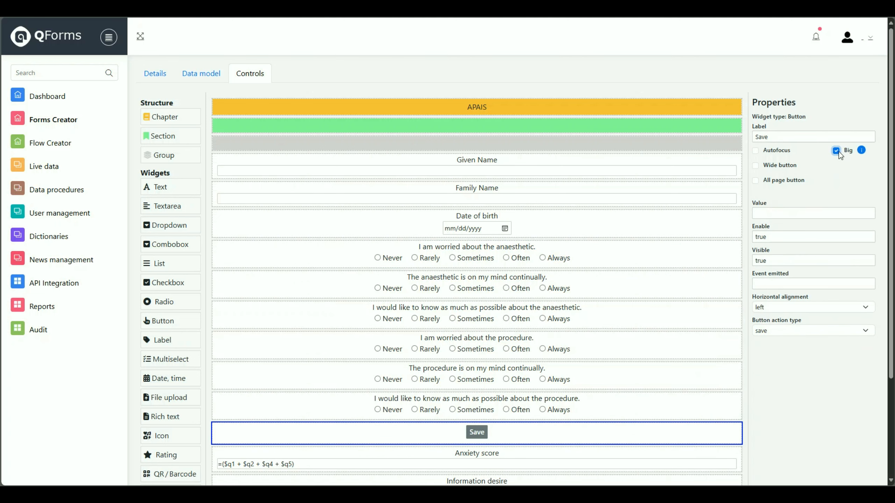
click(770, 169)
scroll(58, 110, down, 4)
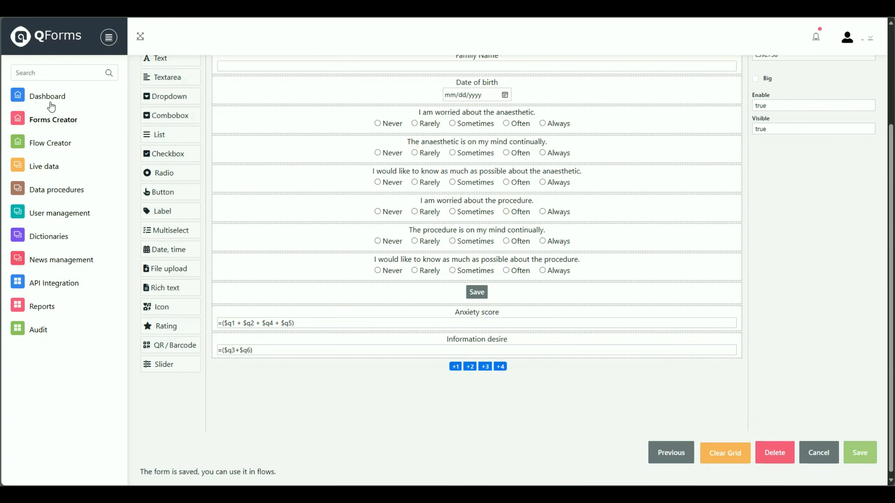
- Start the public APAIS flow from the dashboard and examine the form's field sizes and Save button
click(51, 102)
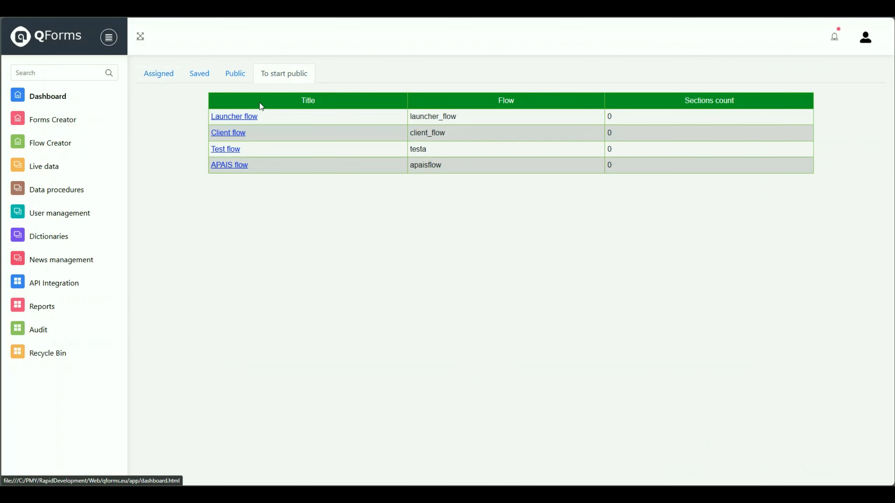
click(222, 164)
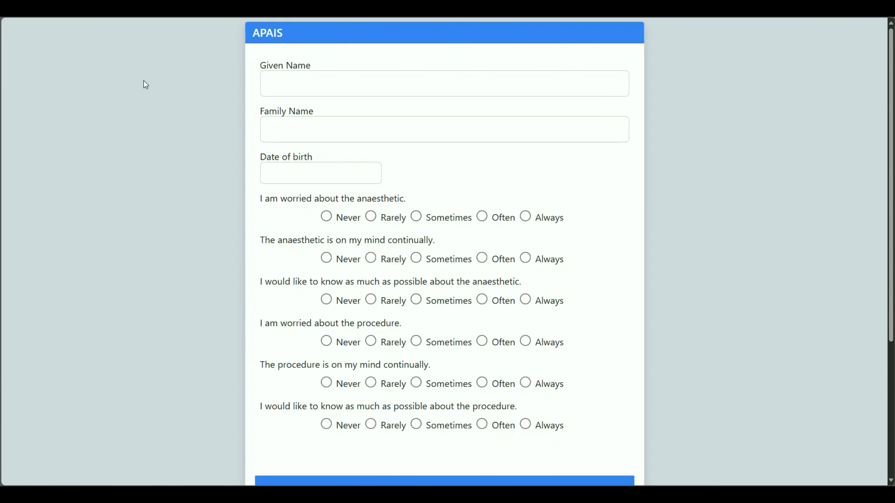
scroll(113, 177, down, 4)
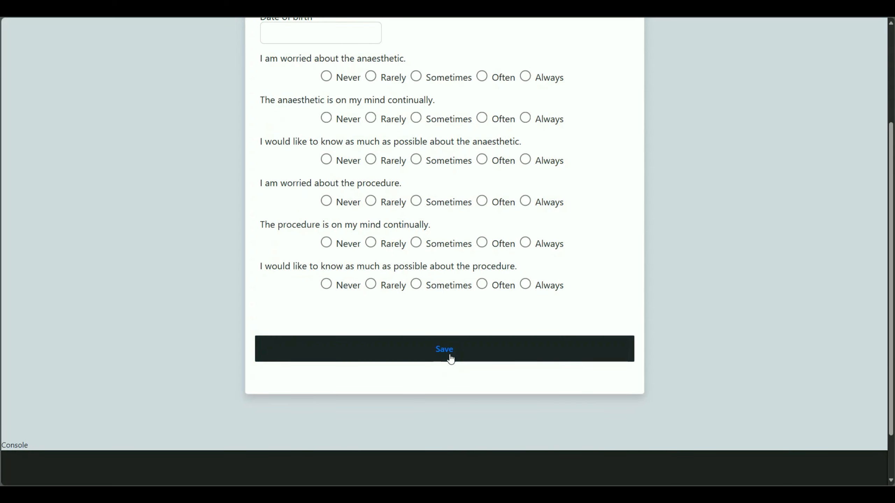